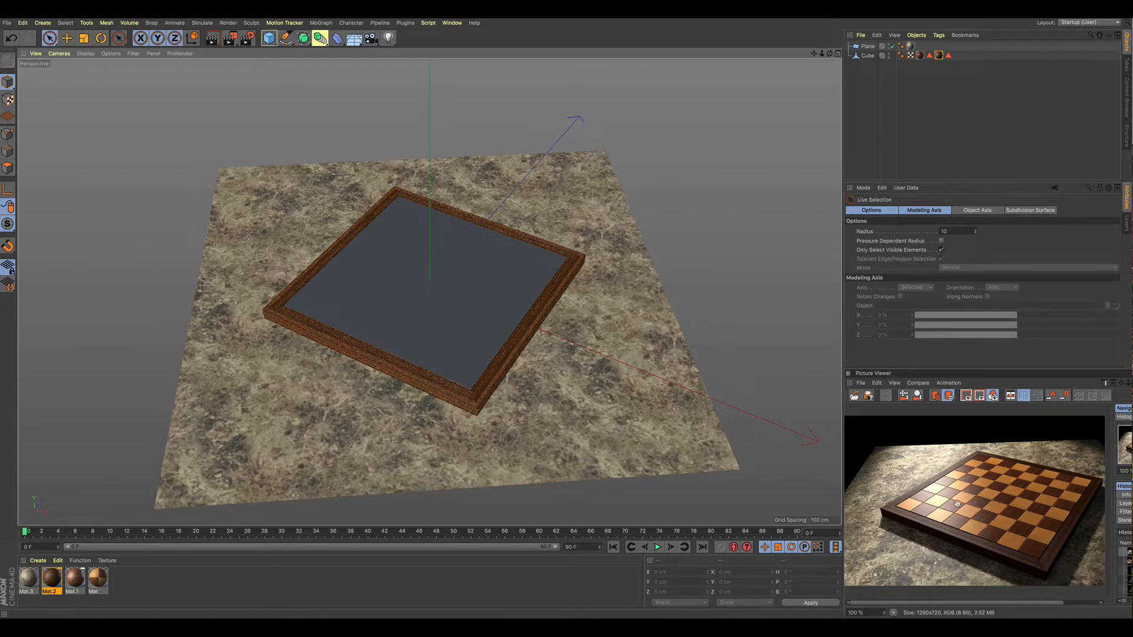
Step: Delete the old checkered material and apply a new default material to the inner top polygon of the board
scroll(418, 329, up, 1)
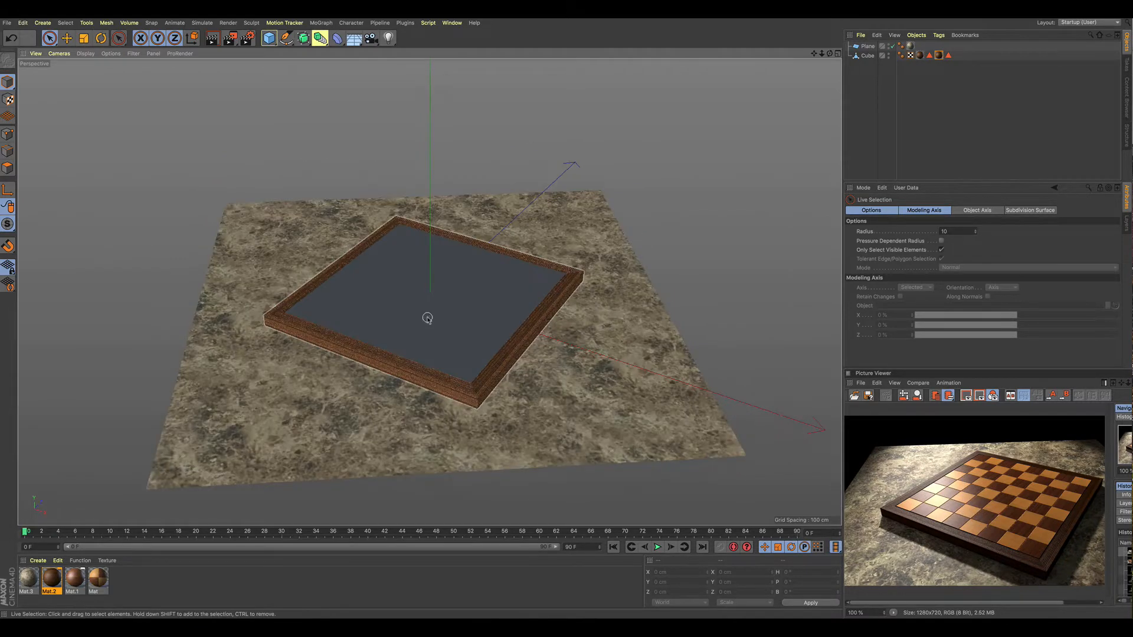
scroll(427, 316, up, 1)
click(406, 313)
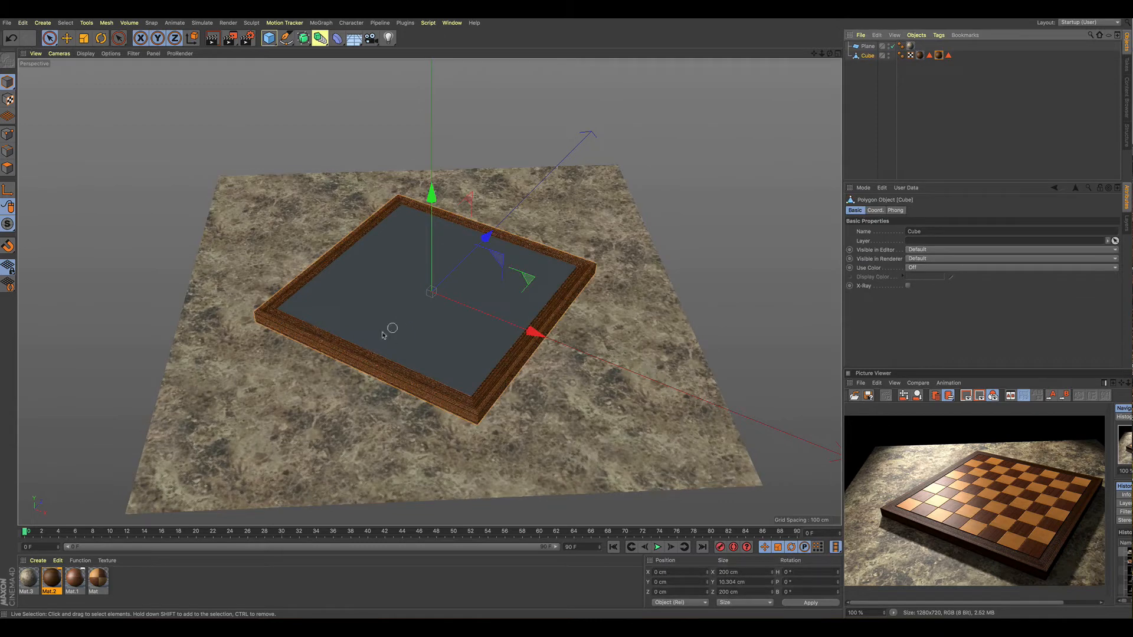
click(7, 168)
click(412, 289)
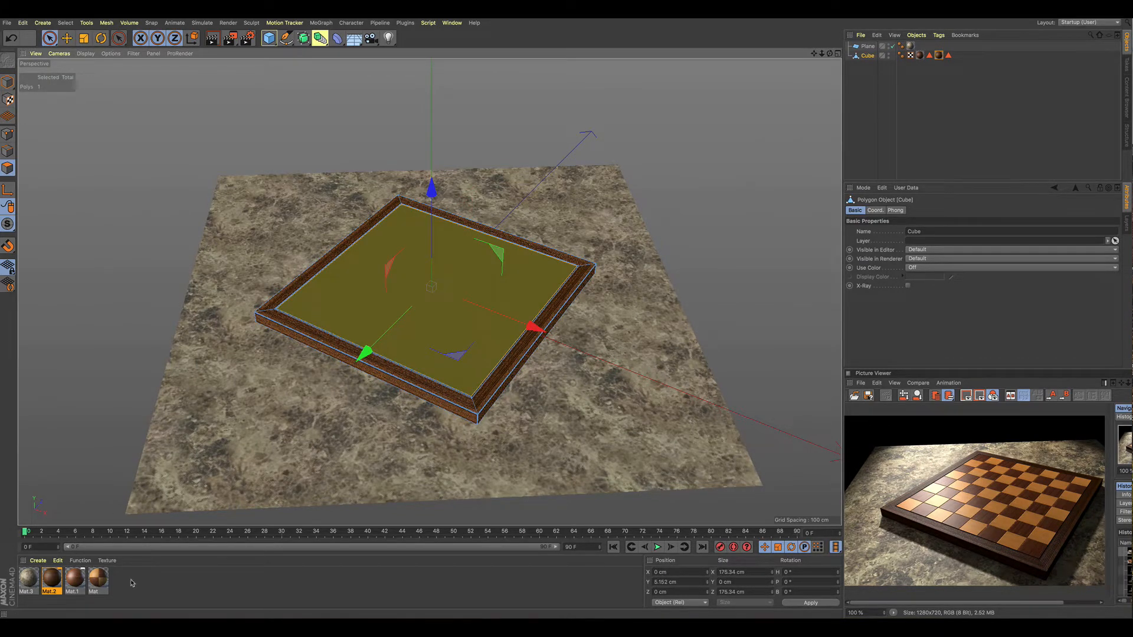
click(97, 579)
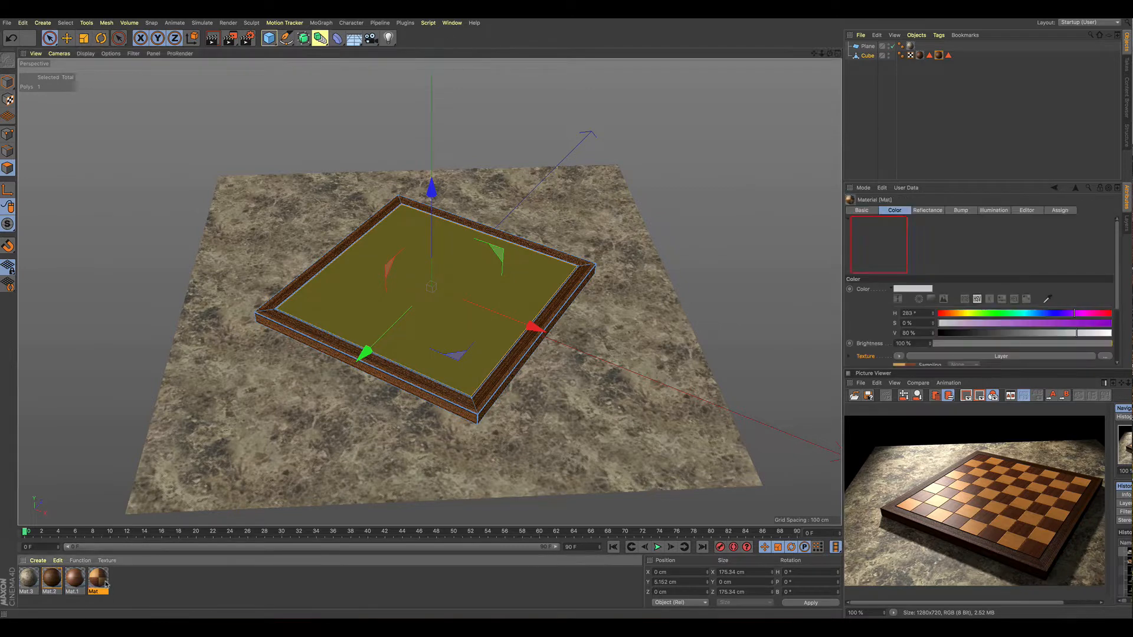
key(ctrl+n)
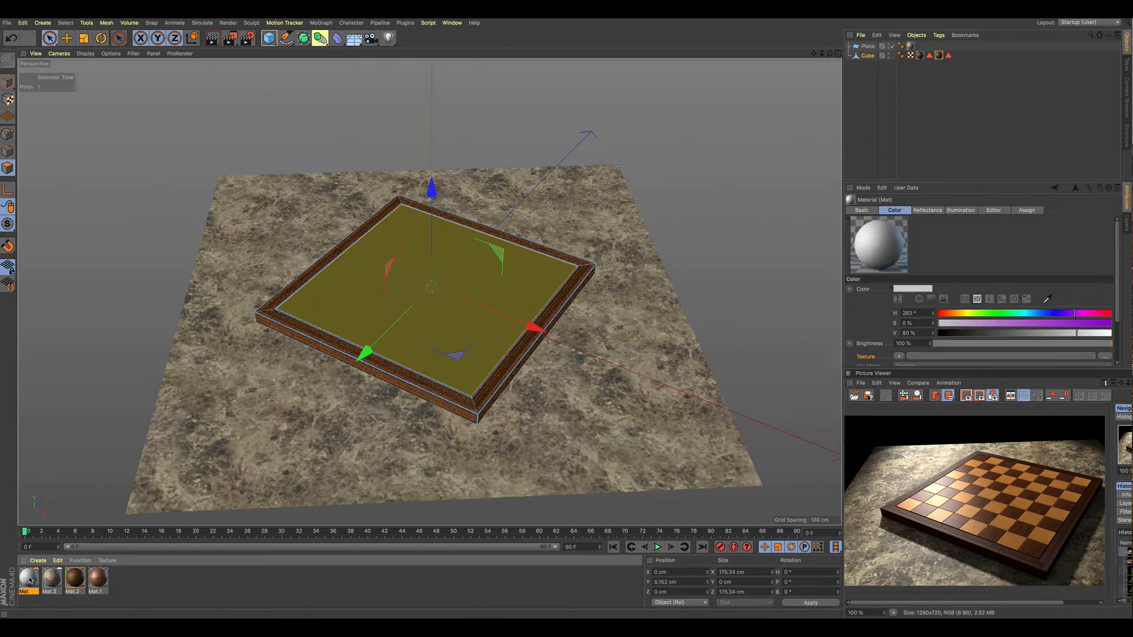
drag(30, 580, 433, 323)
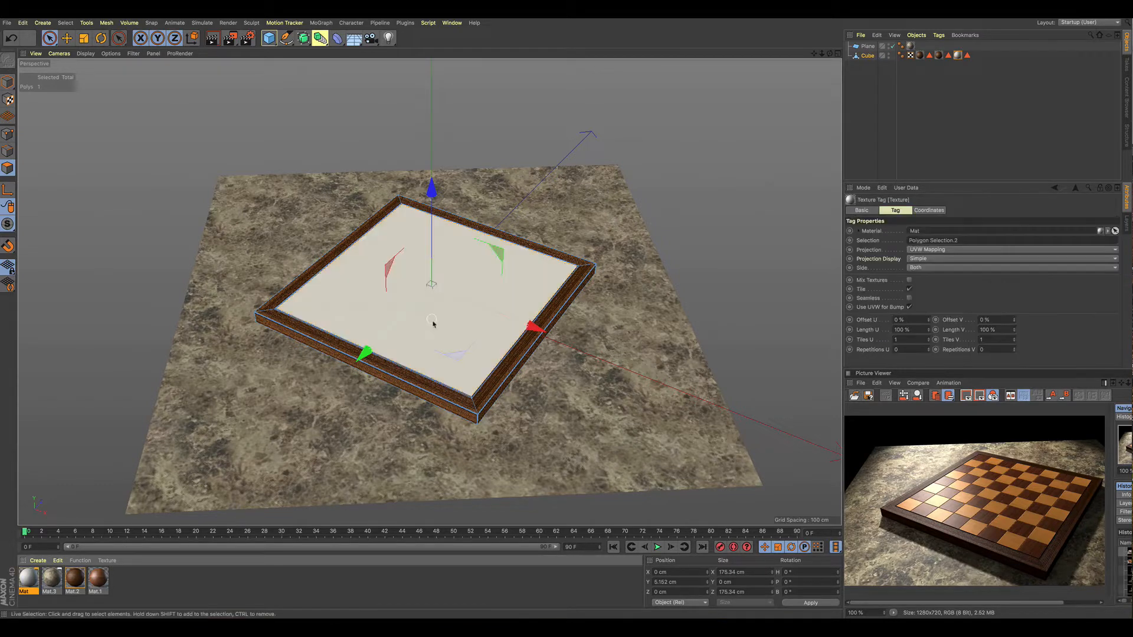
Step: Load the Checkerboard surface shader as the color texture of the new board material
double_click(959, 56)
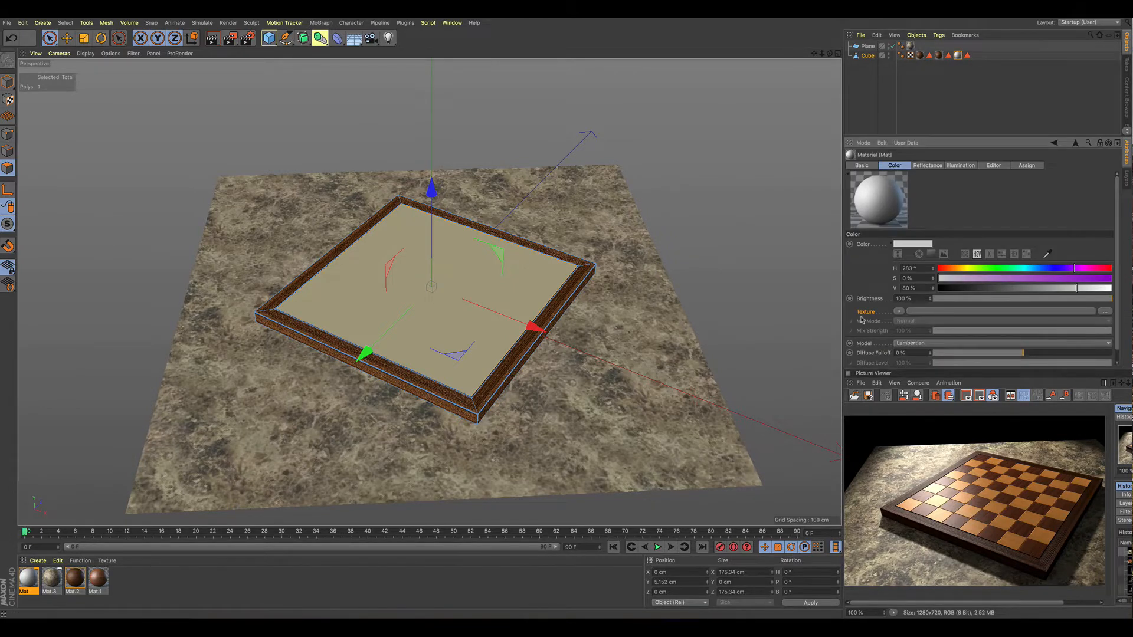
click(899, 314)
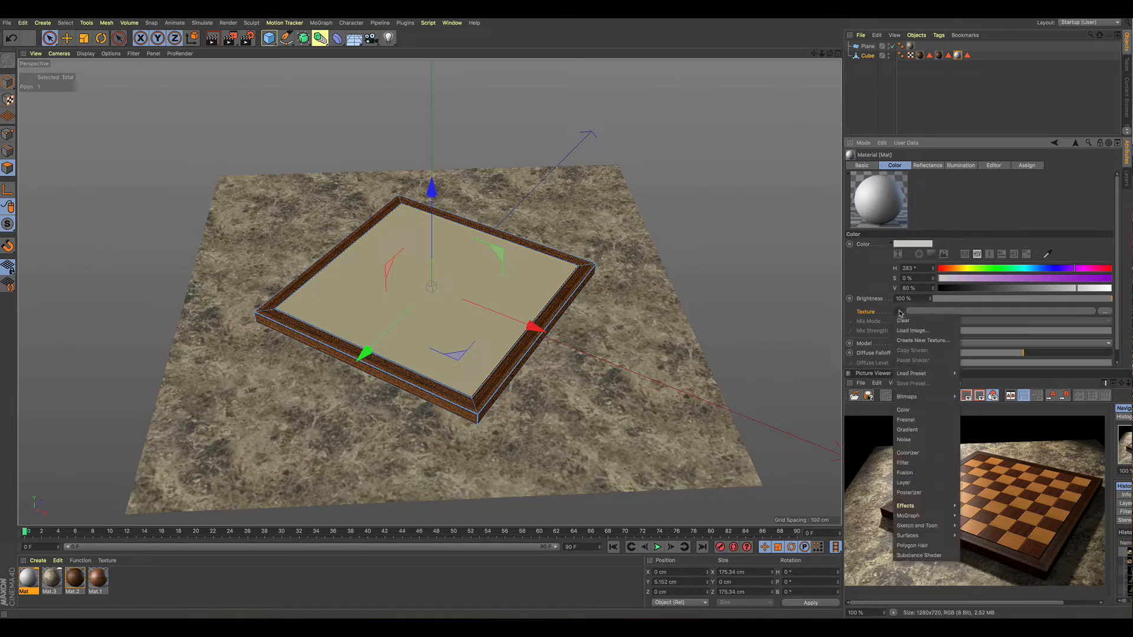
mouse_move(865, 583)
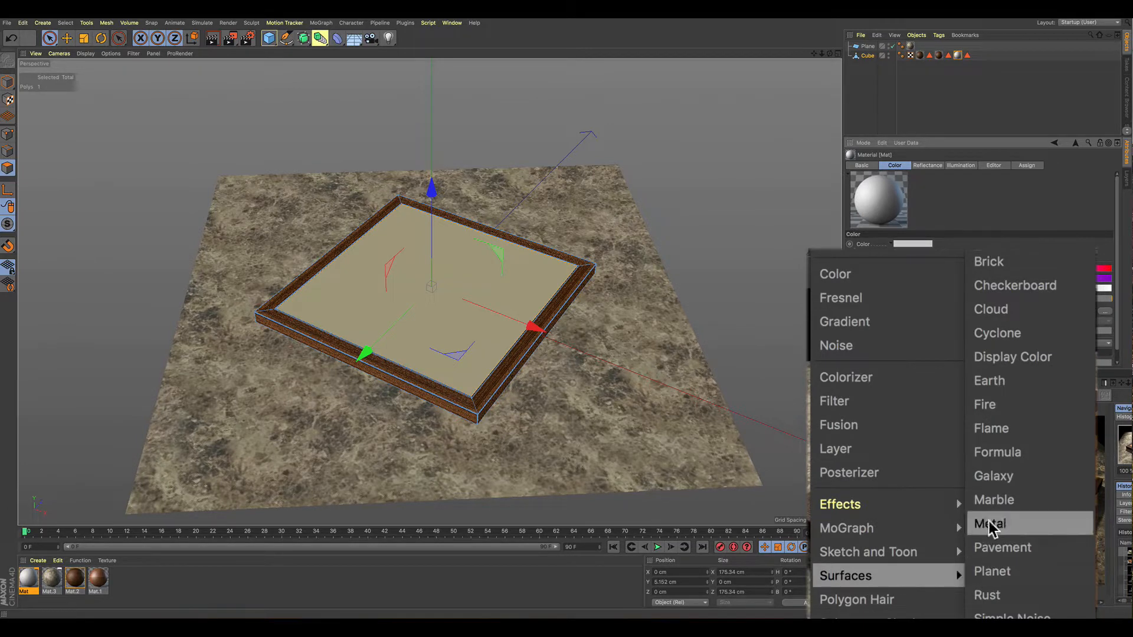
click(1003, 285)
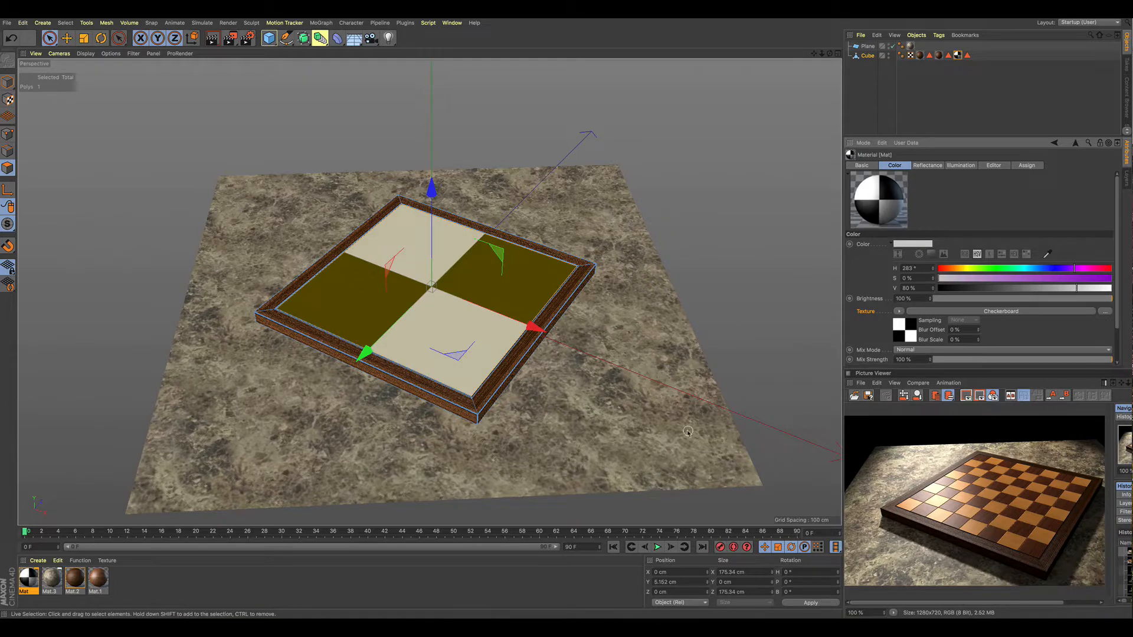
click(730, 309)
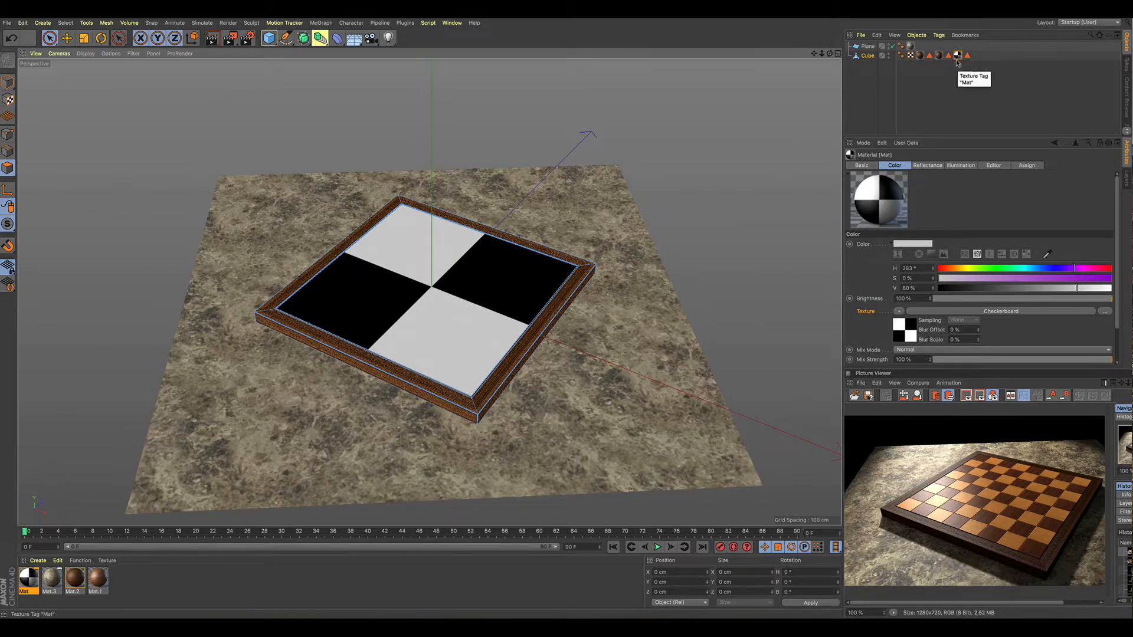
Step: Set the projection of the board's checkerboard texture tag to Flat
drag(960, 57, 956, 55)
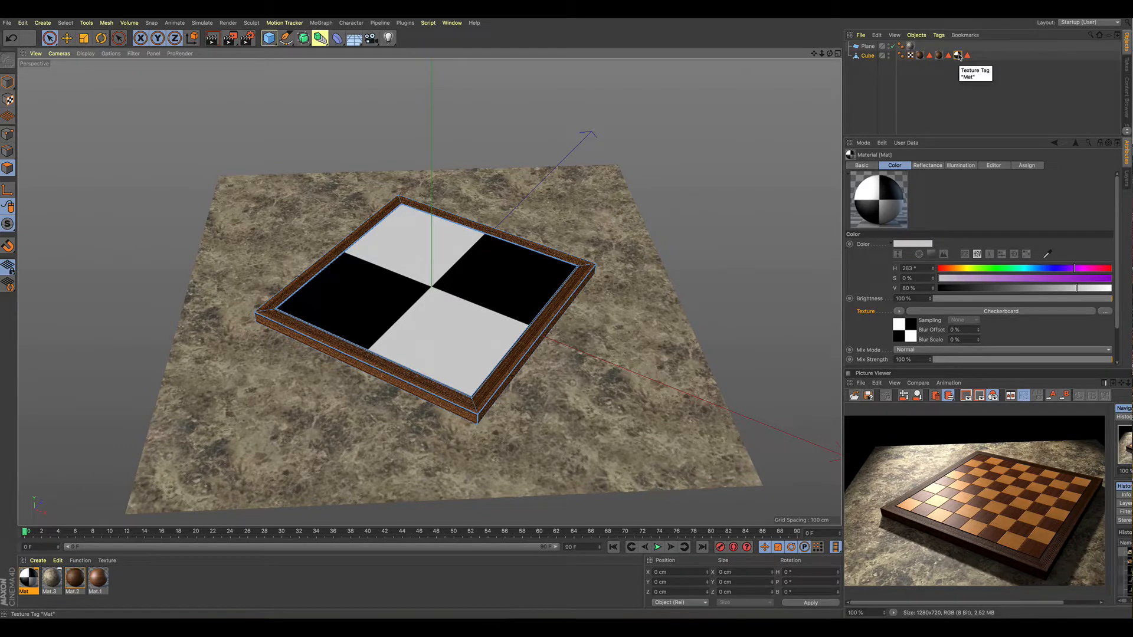
click(958, 55)
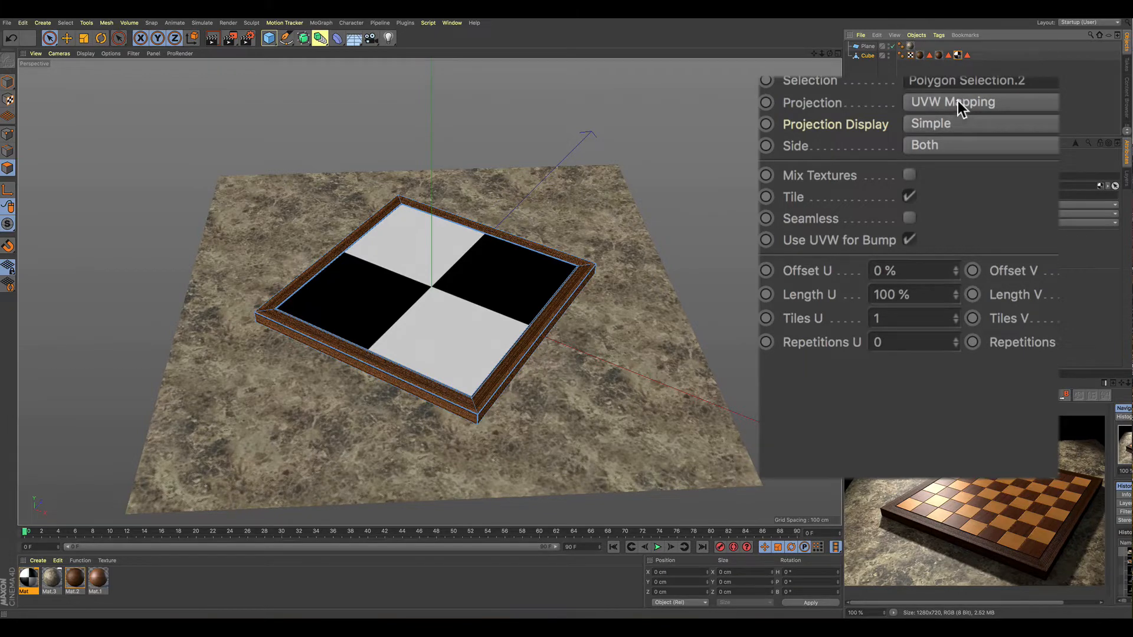
click(958, 101)
click(951, 177)
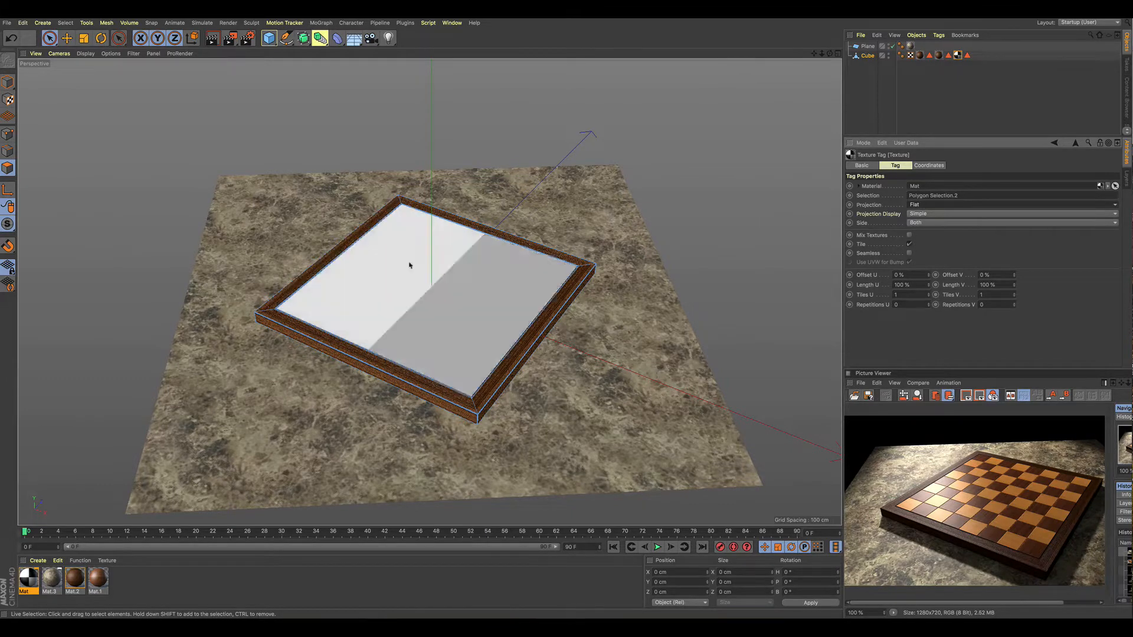
Step: In texture mode, rotate the flat texture projection to -90° pitch so it lies parallel to the board's top
alt+drag(338, 268, 338, 250)
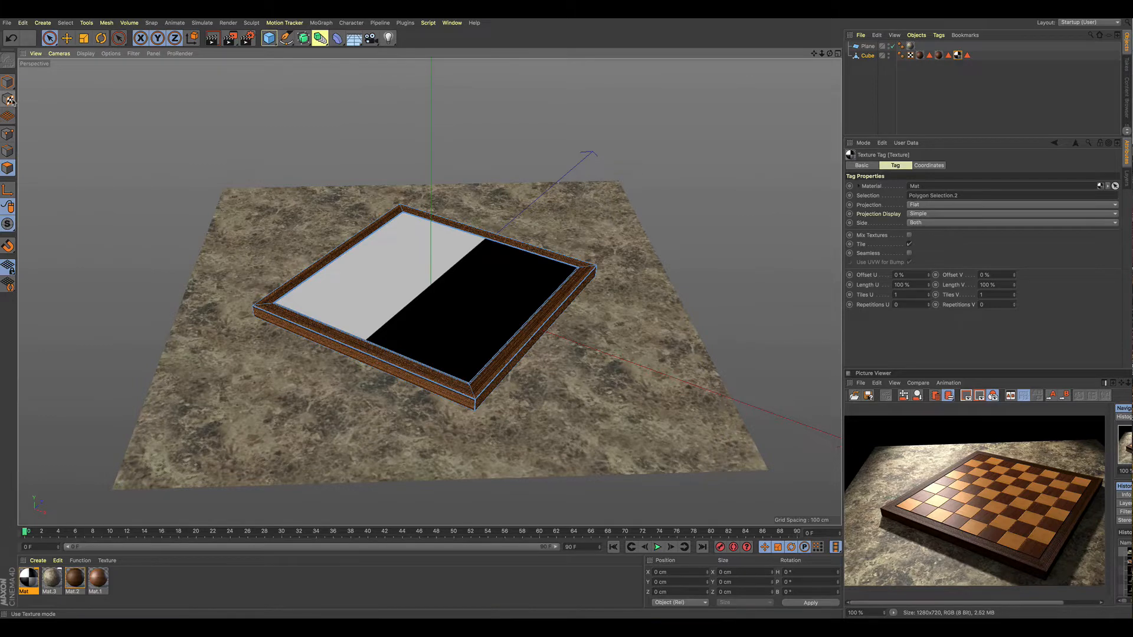
click(10, 100)
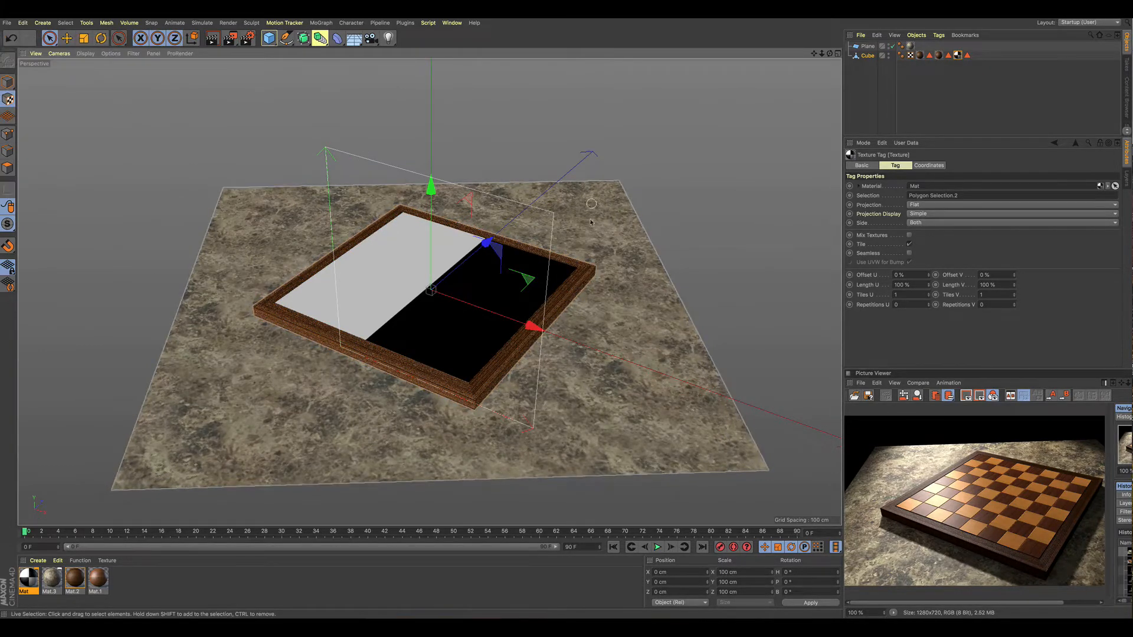
alt+drag(526, 370, 553, 346)
alt+middle_drag(562, 308, 542, 323)
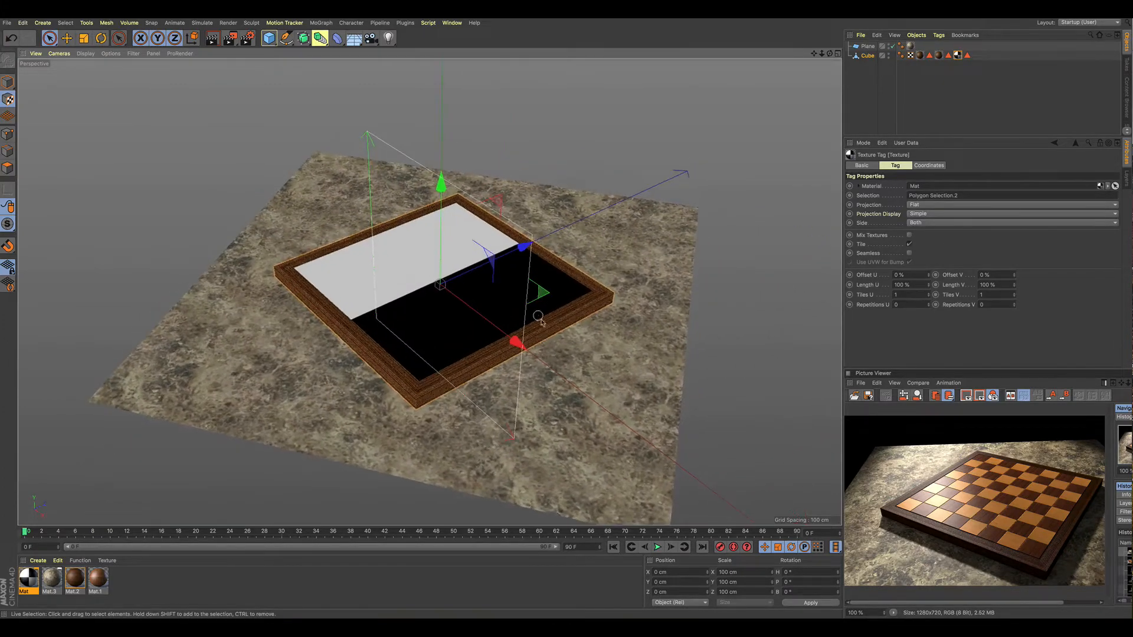
alt+drag(539, 317, 593, 370)
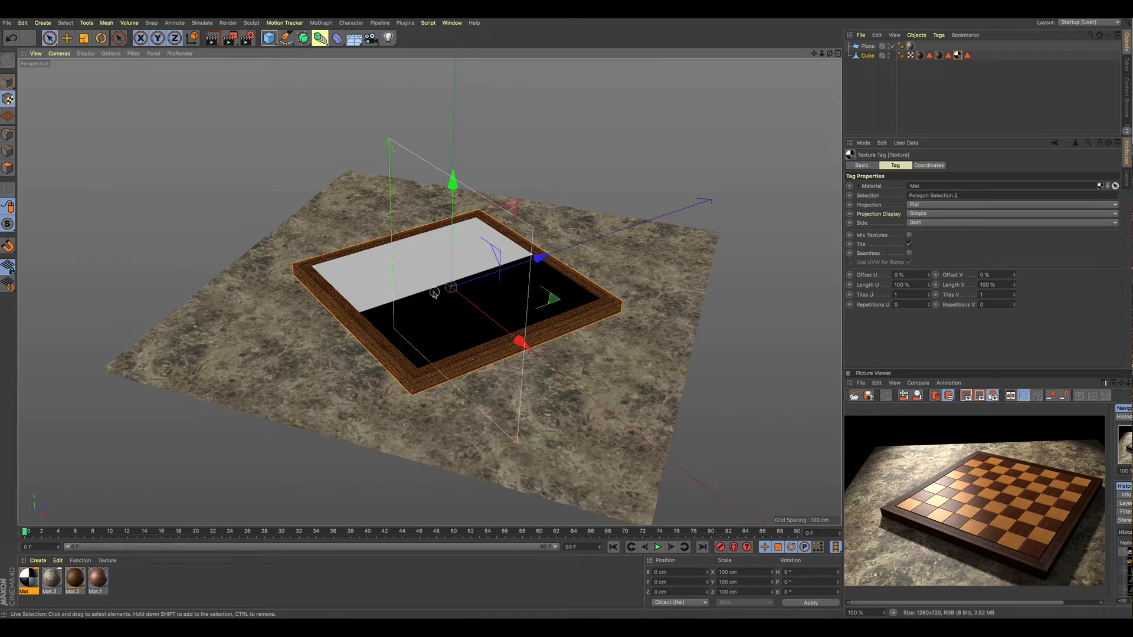
key(r)
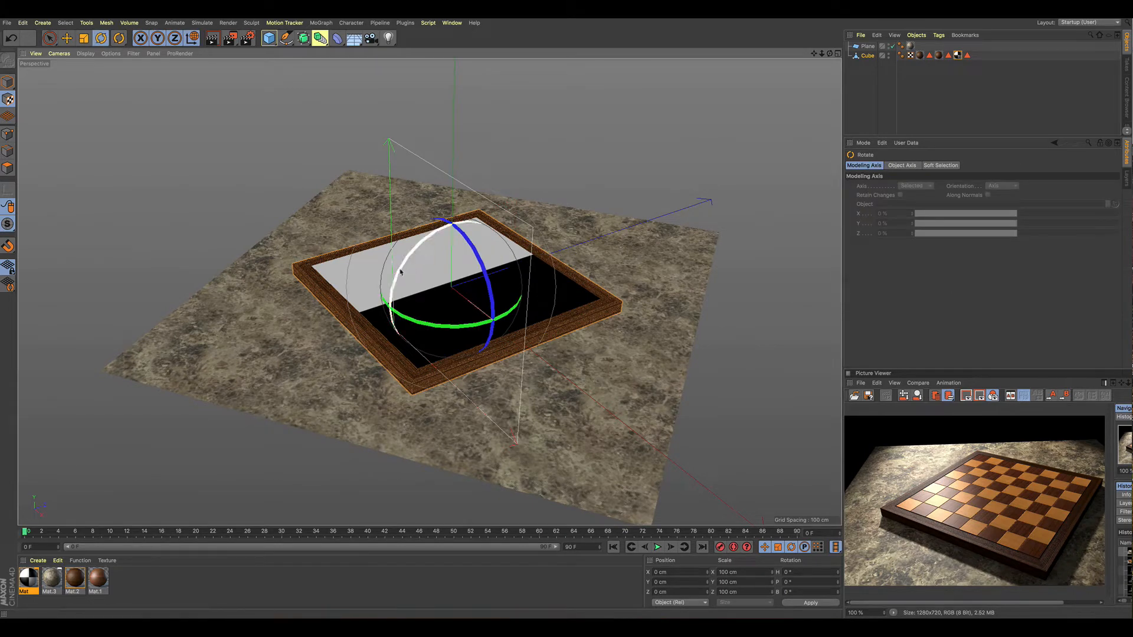
drag(401, 271, 468, 259)
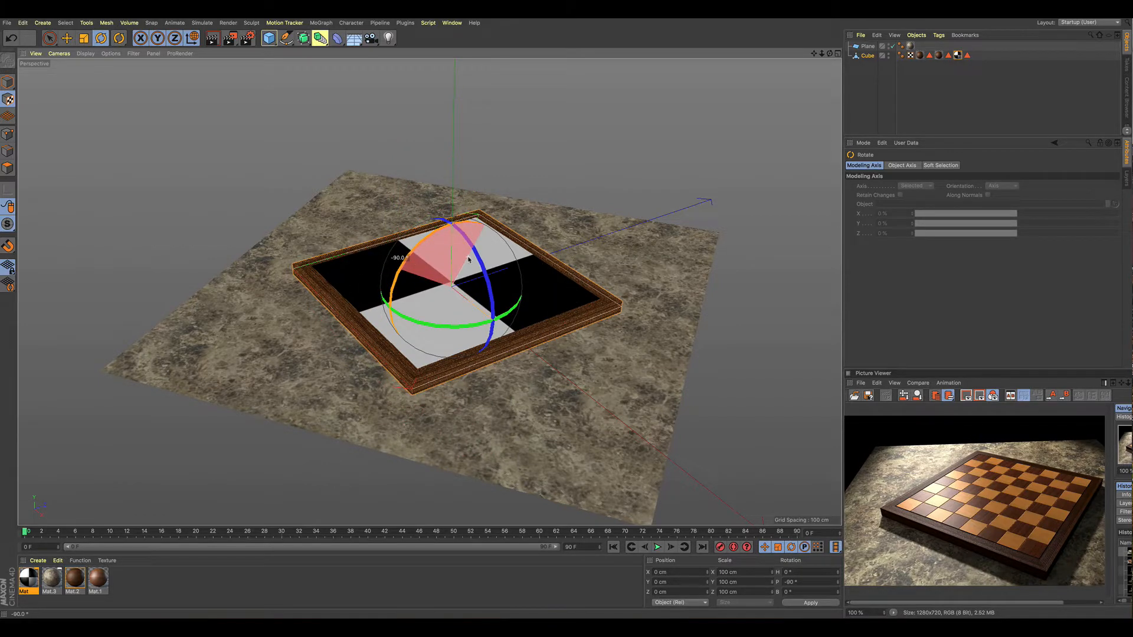
drag(469, 258, 468, 258)
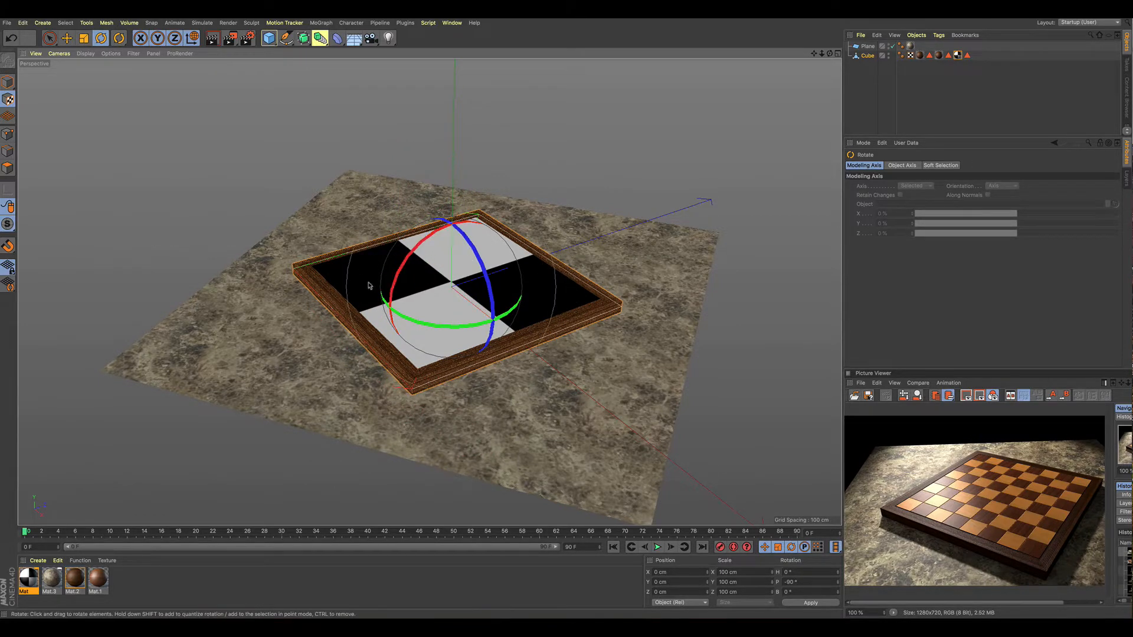
Step: Scale the texture projection to about 22 cm in X and Y for an eight-by-eight checker pattern, and return to model mode
alt+drag(400, 325, 453, 278)
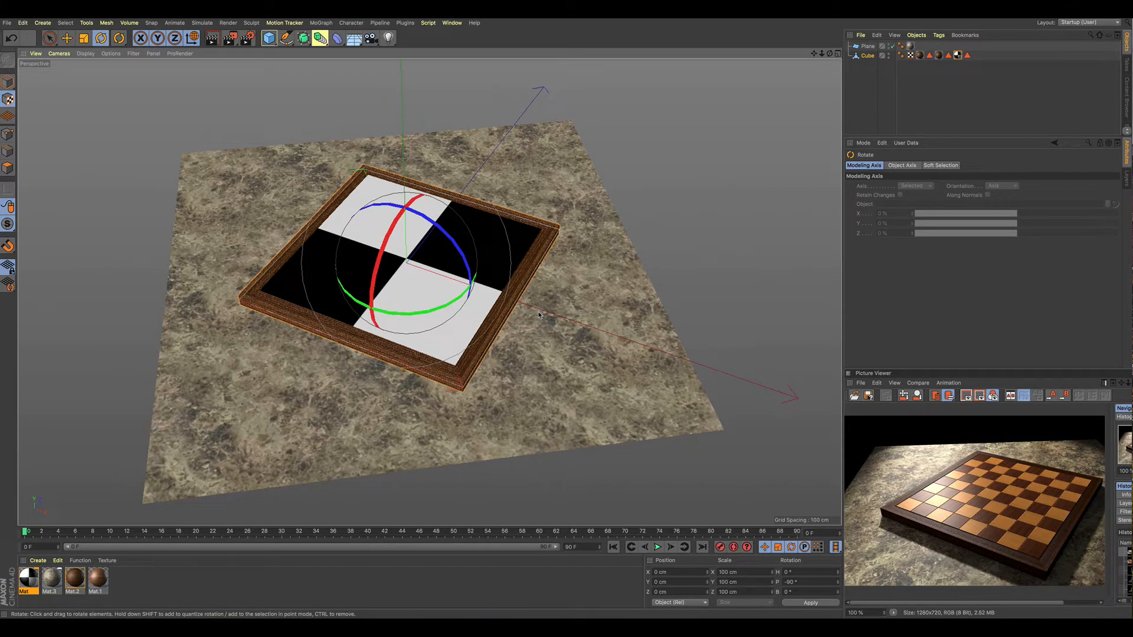
key(t)
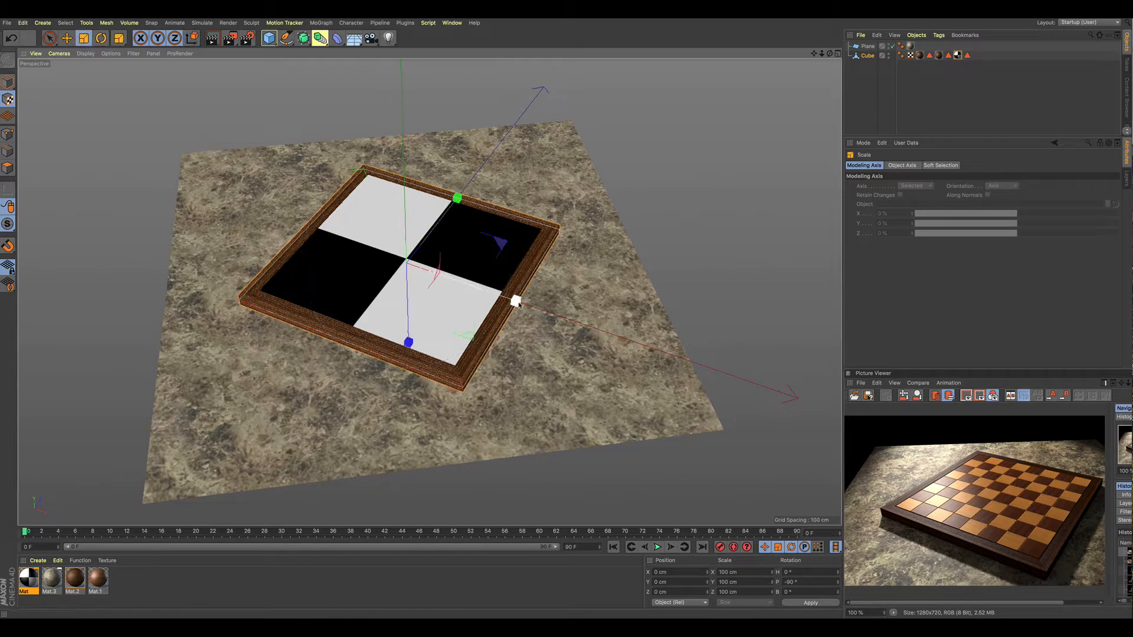
drag(516, 303, 432, 271)
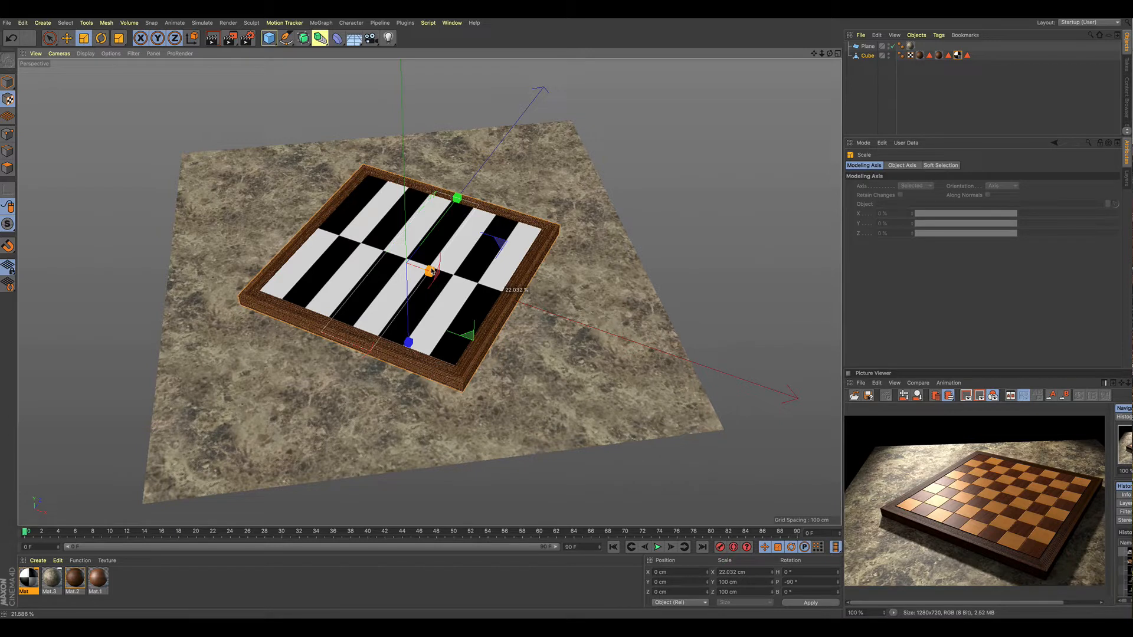
drag(432, 271, 432, 271)
drag(459, 198, 412, 242)
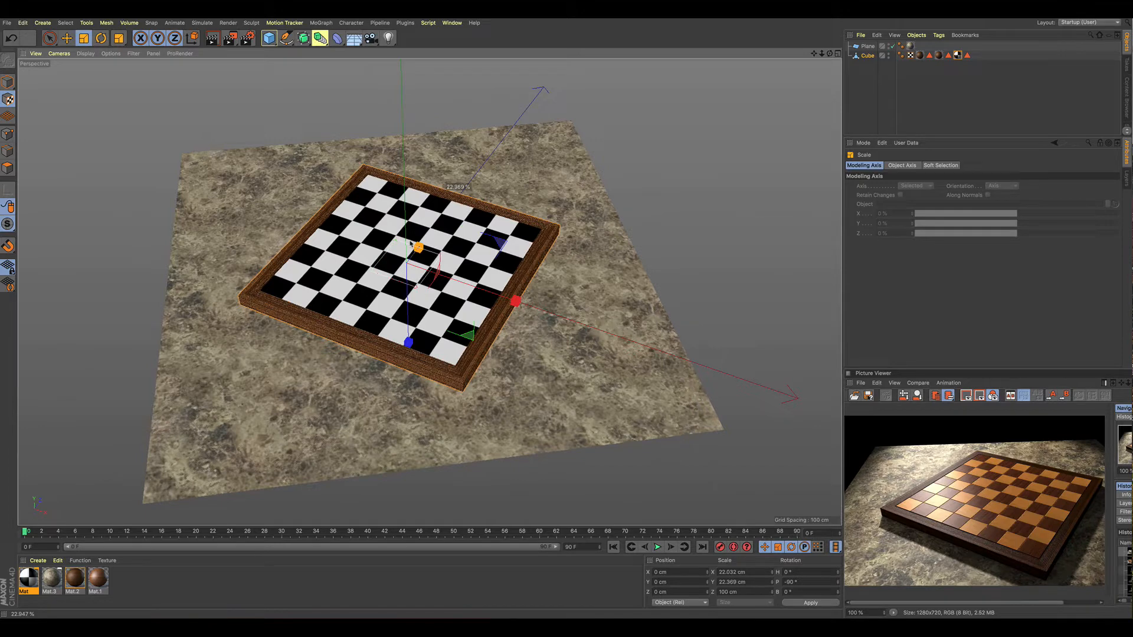
drag(411, 243, 412, 242)
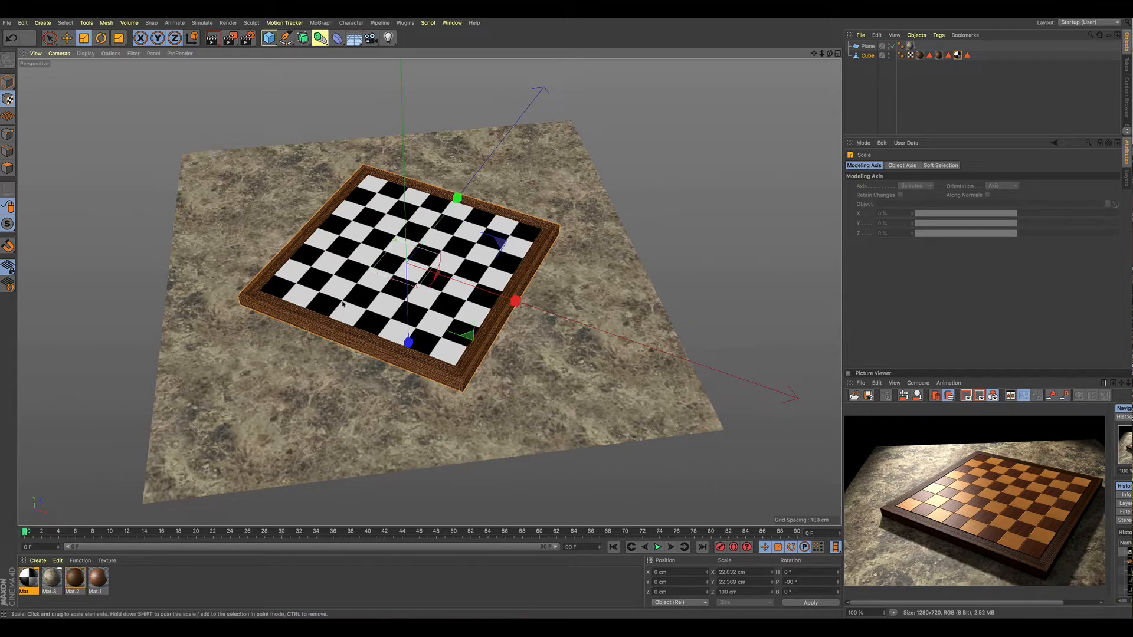
alt+drag(343, 304, 259, 328)
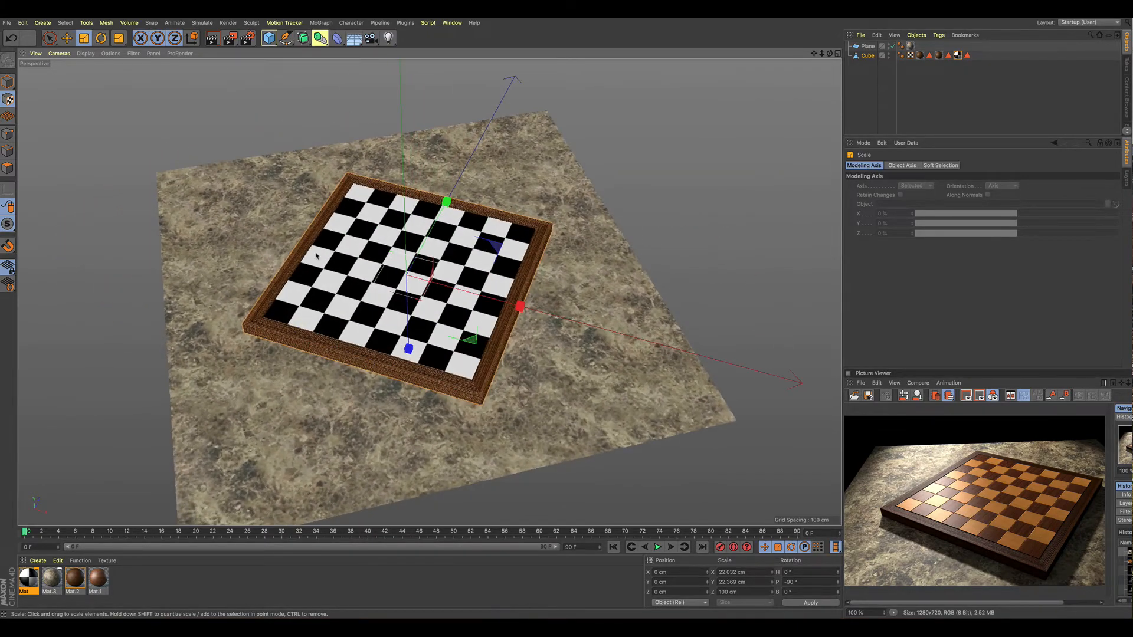
click(7, 84)
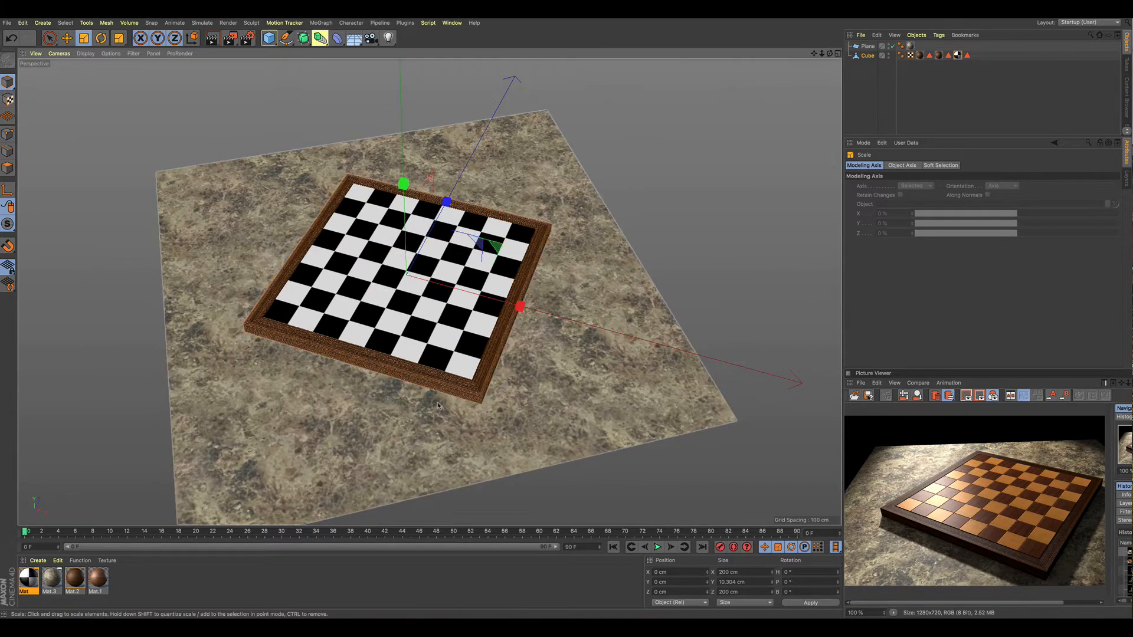
Step: Open the Checkerboard shader's properties in the board material and check the color options for Color 1
alt+drag(439, 406, 439, 375)
alt+drag(447, 306, 435, 360)
alt+middle_drag(435, 361, 411, 316)
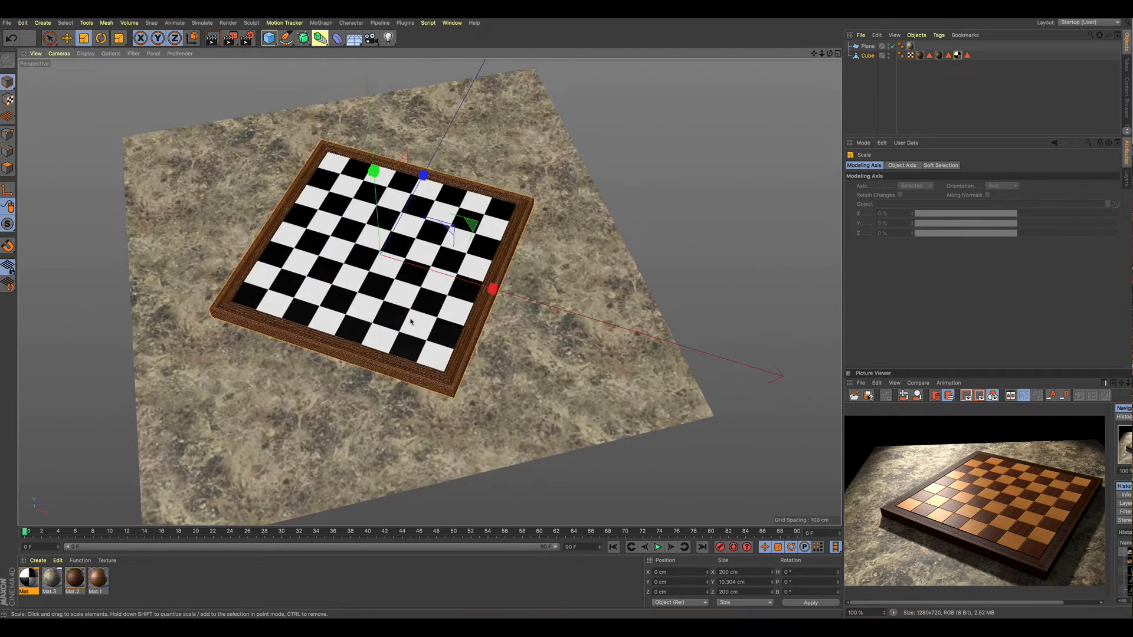
scroll(382, 280, up, 4)
scroll(380, 280, up, 2)
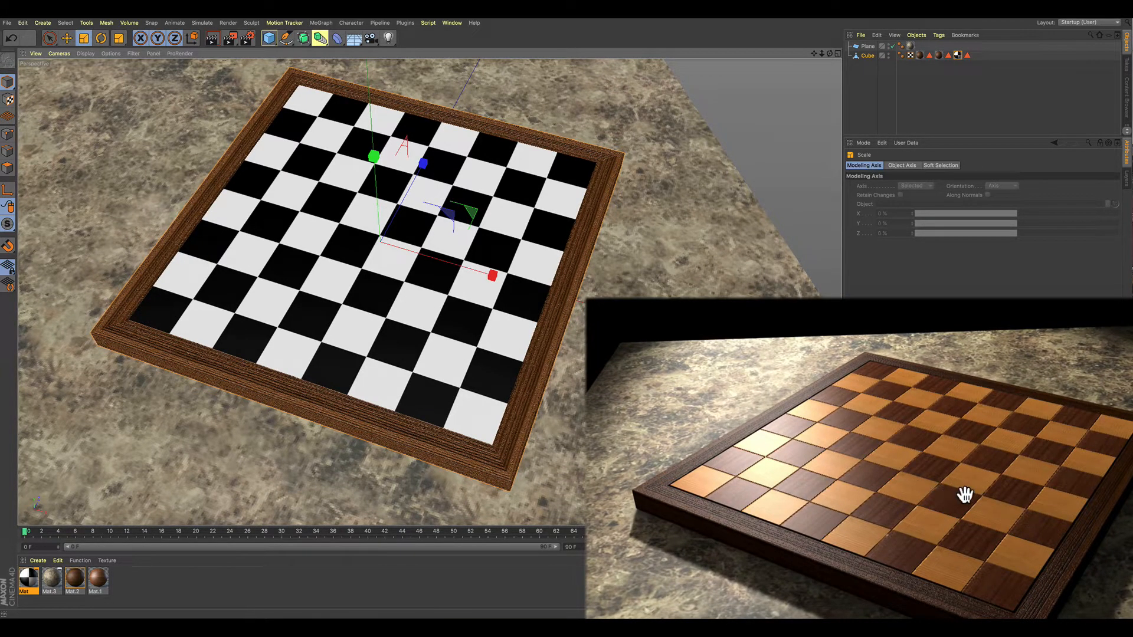
double_click(958, 56)
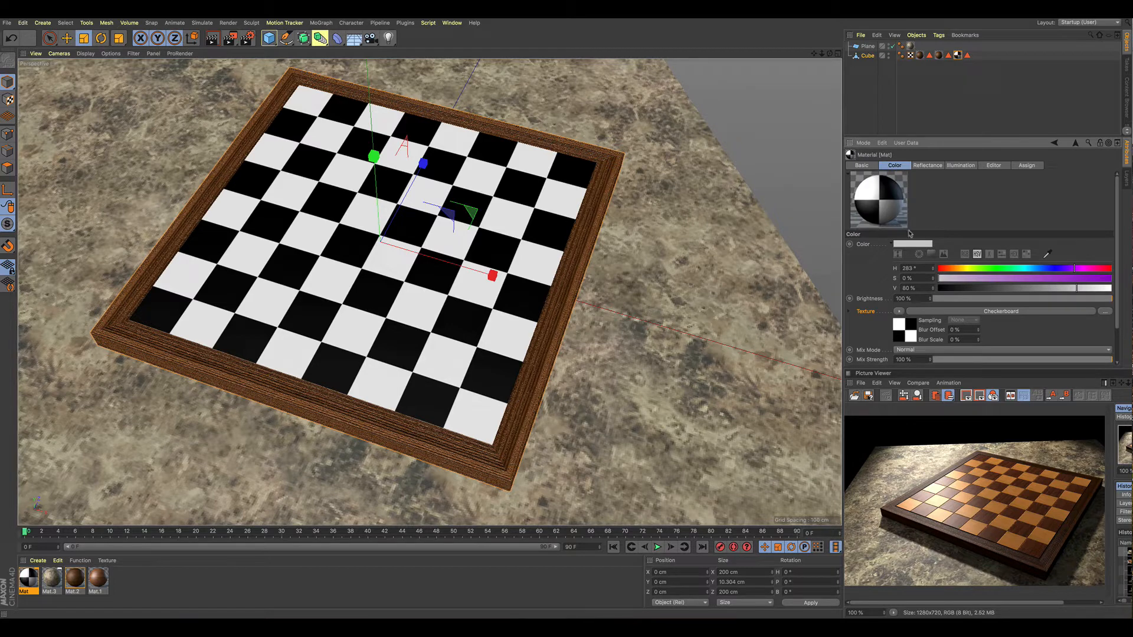
drag(949, 136, 947, 111)
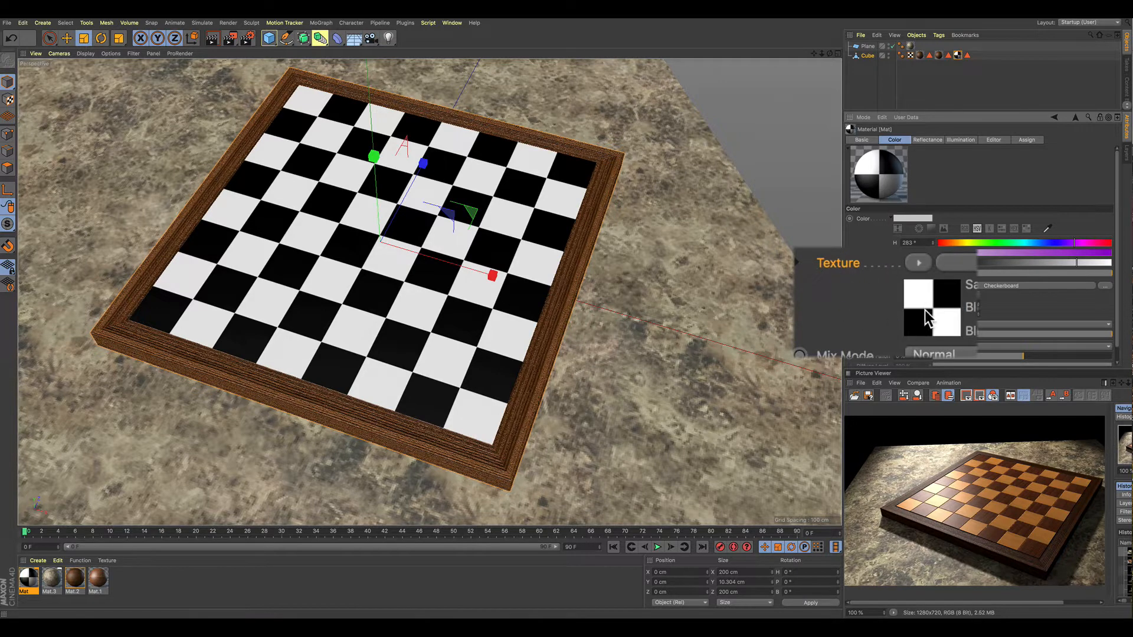
click(905, 305)
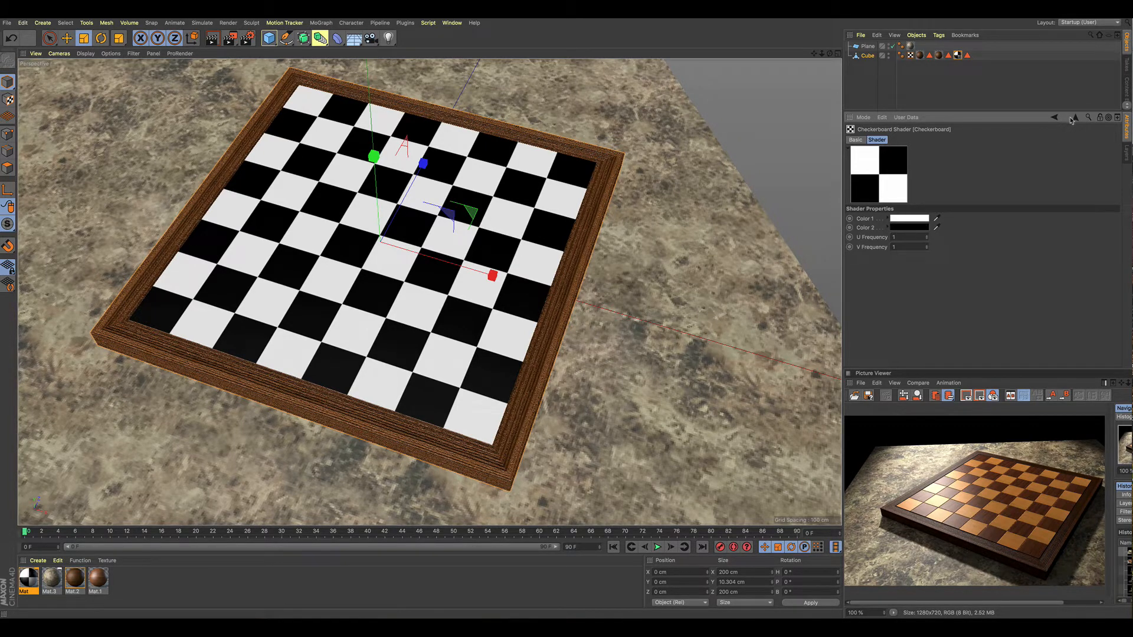
click(909, 222)
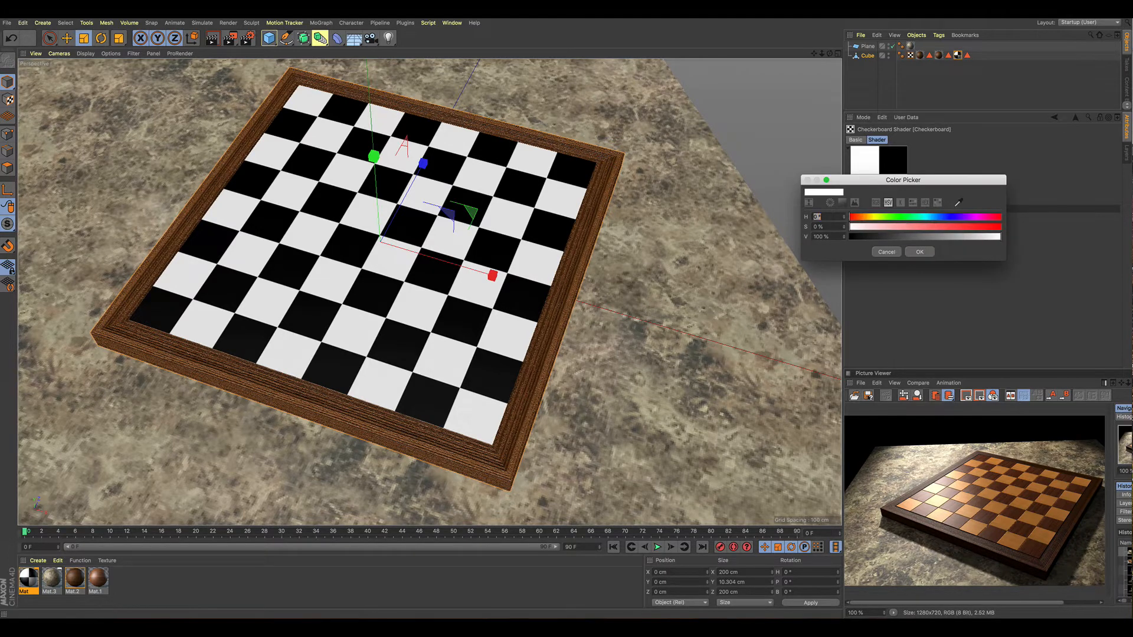
click(889, 252)
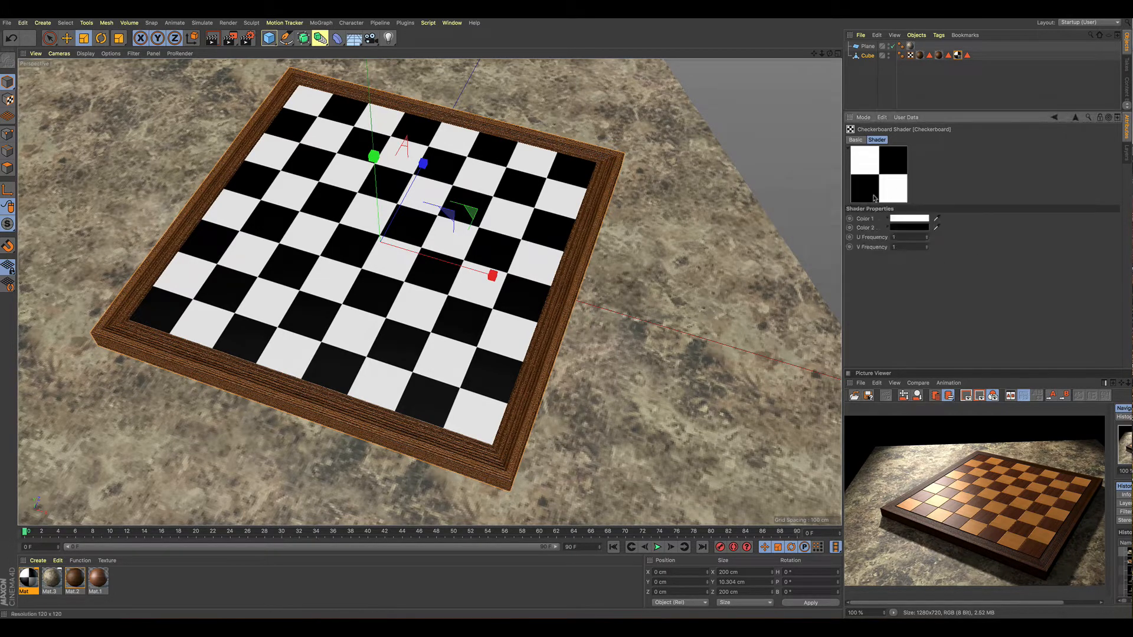
Step: Wrap the board material's Checkerboard color texture in a Layer shader and open the Layer shader's properties
click(1075, 120)
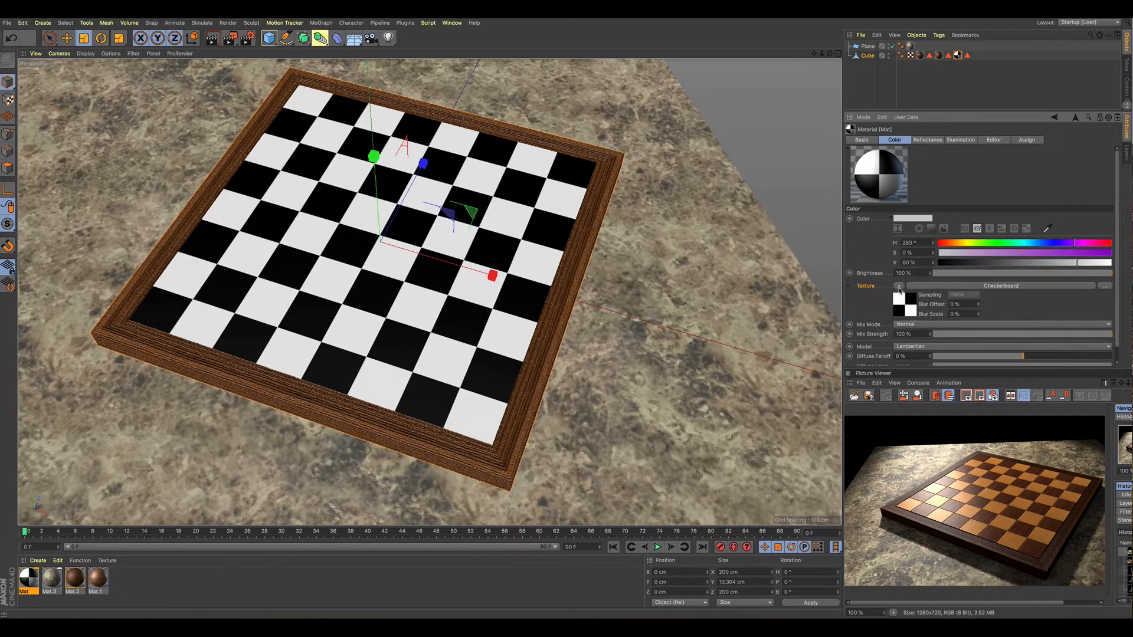
click(899, 287)
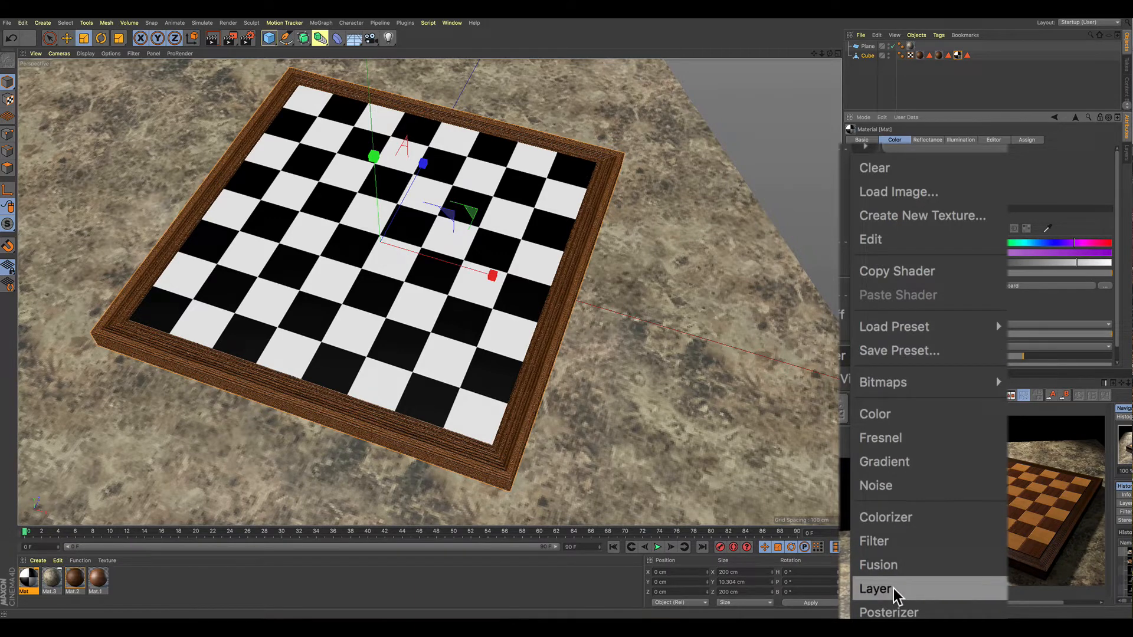
click(912, 473)
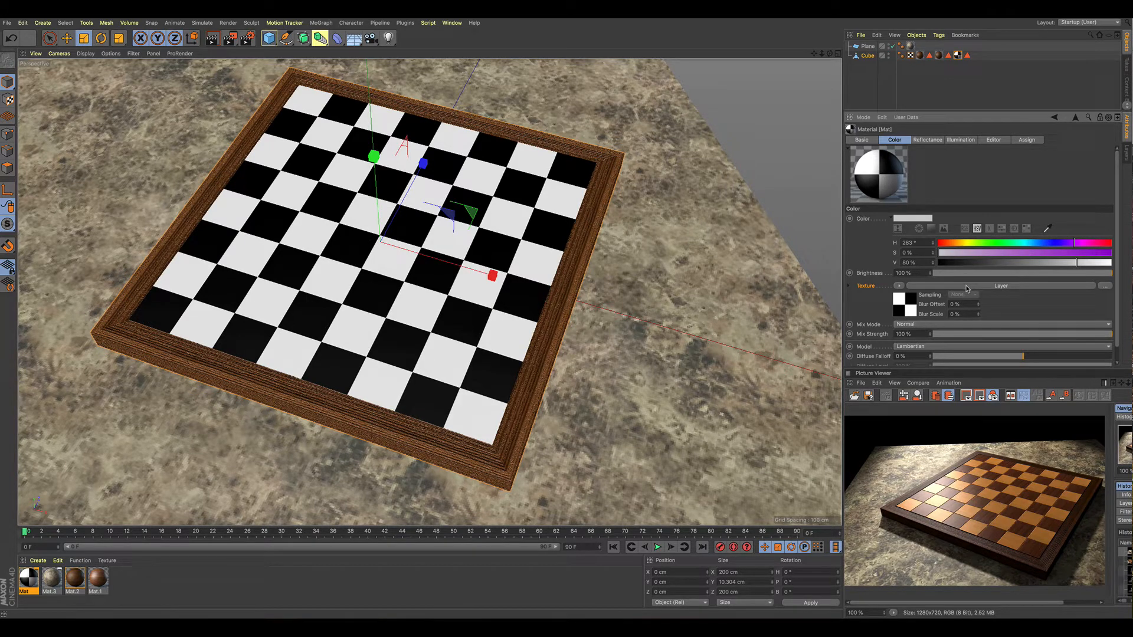
click(908, 308)
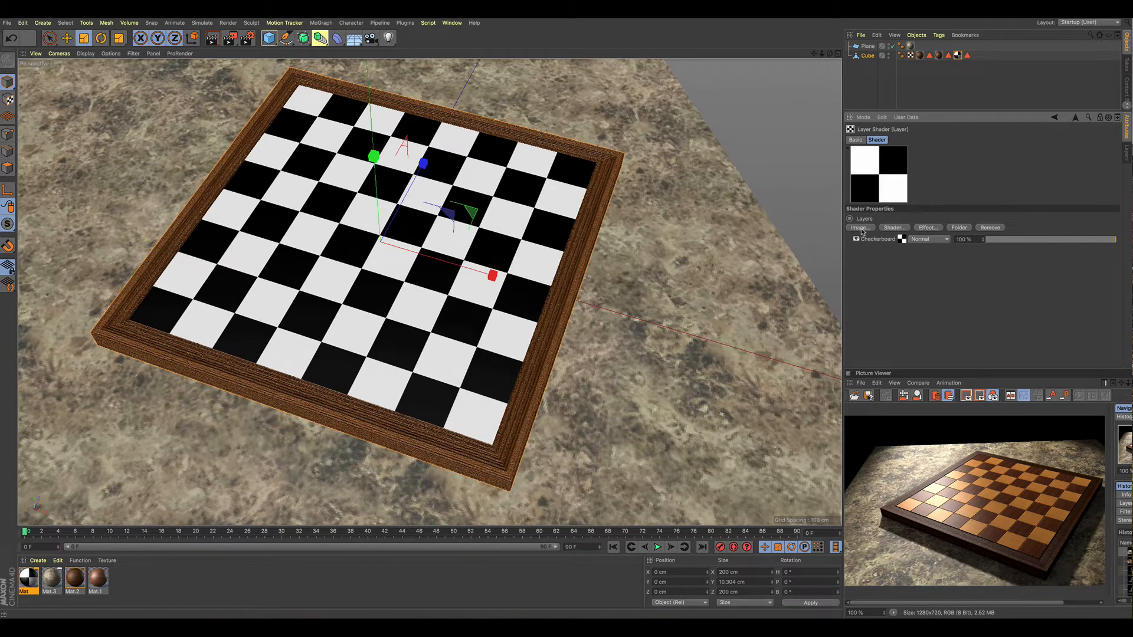
Step: Add spruce.jpg from the Wood library's Spruce folder as an image layer above the Checkerboard, copying the file into the project
click(861, 228)
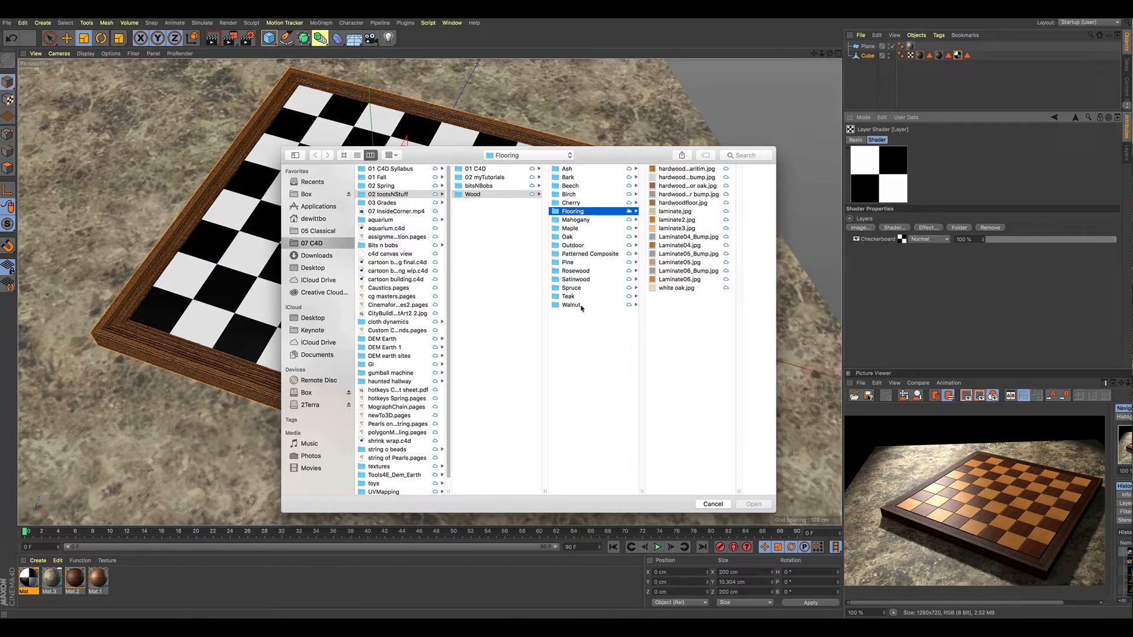
click(569, 297)
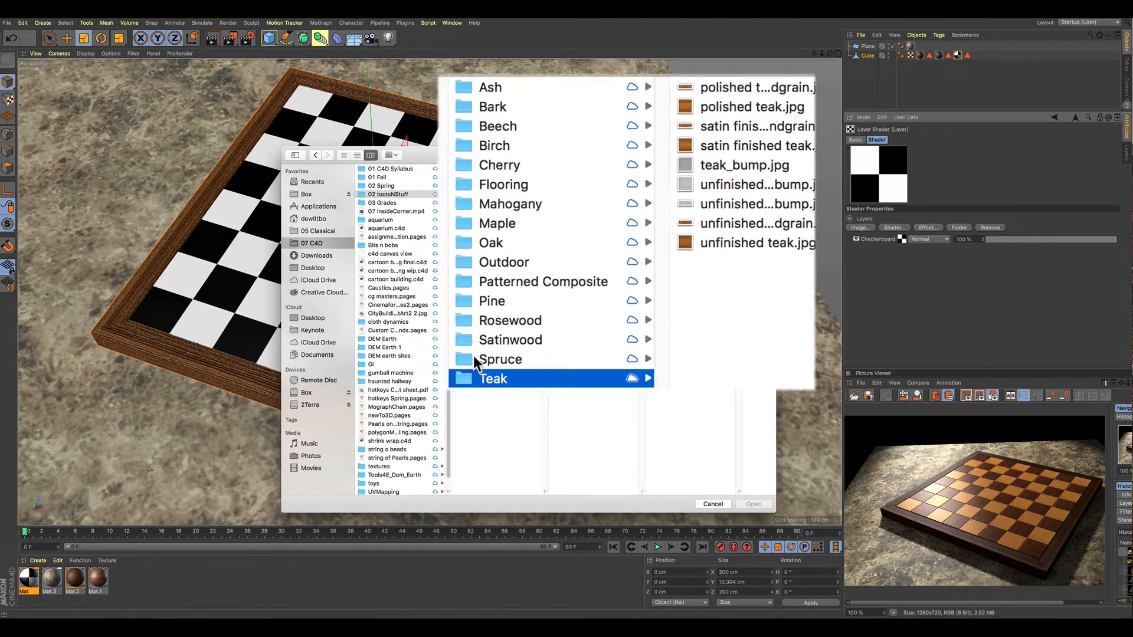
click(491, 369)
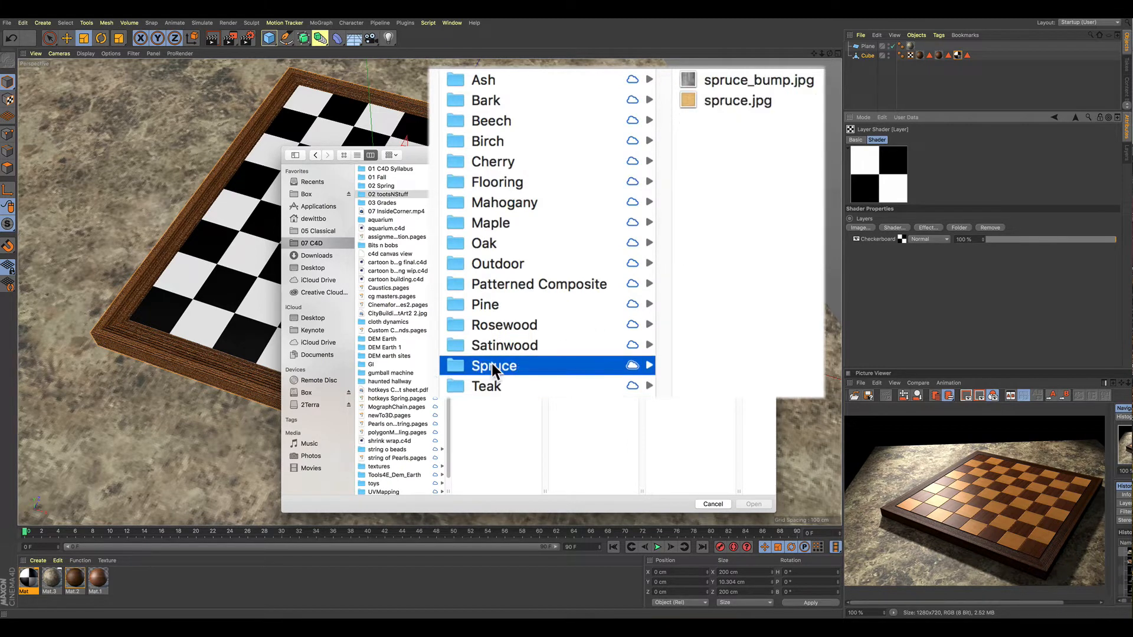
click(592, 177)
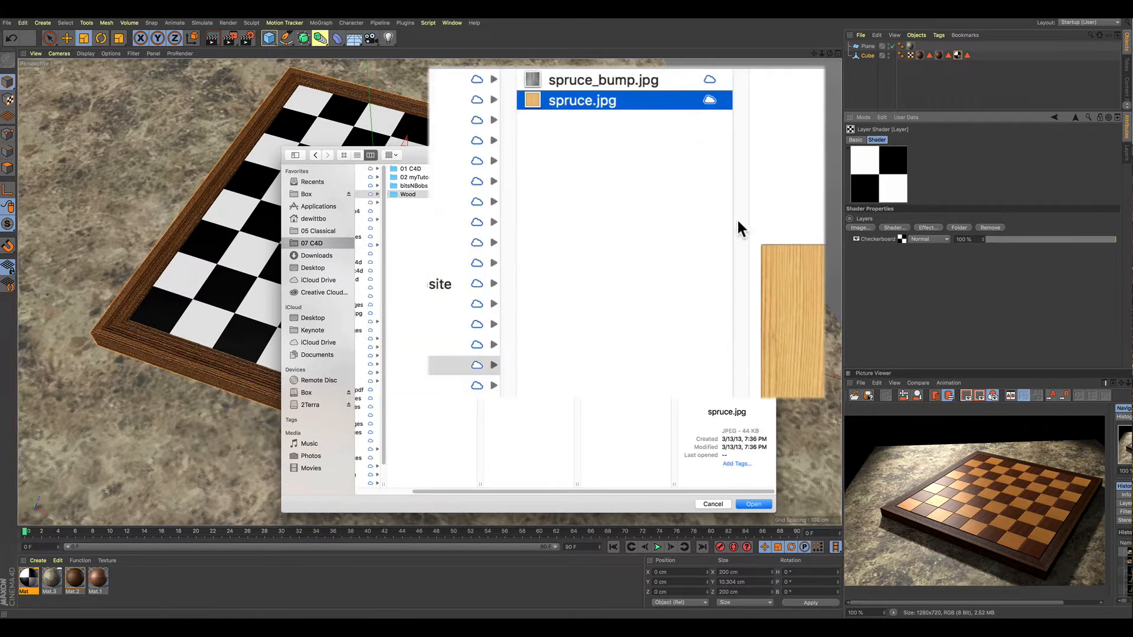
click(755, 505)
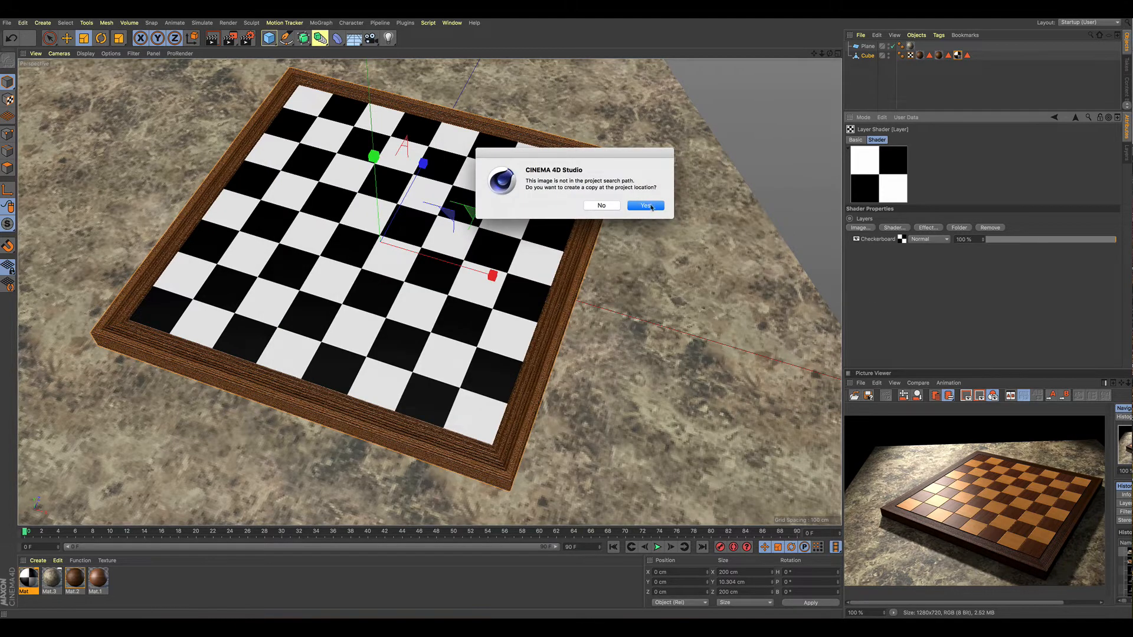
click(647, 206)
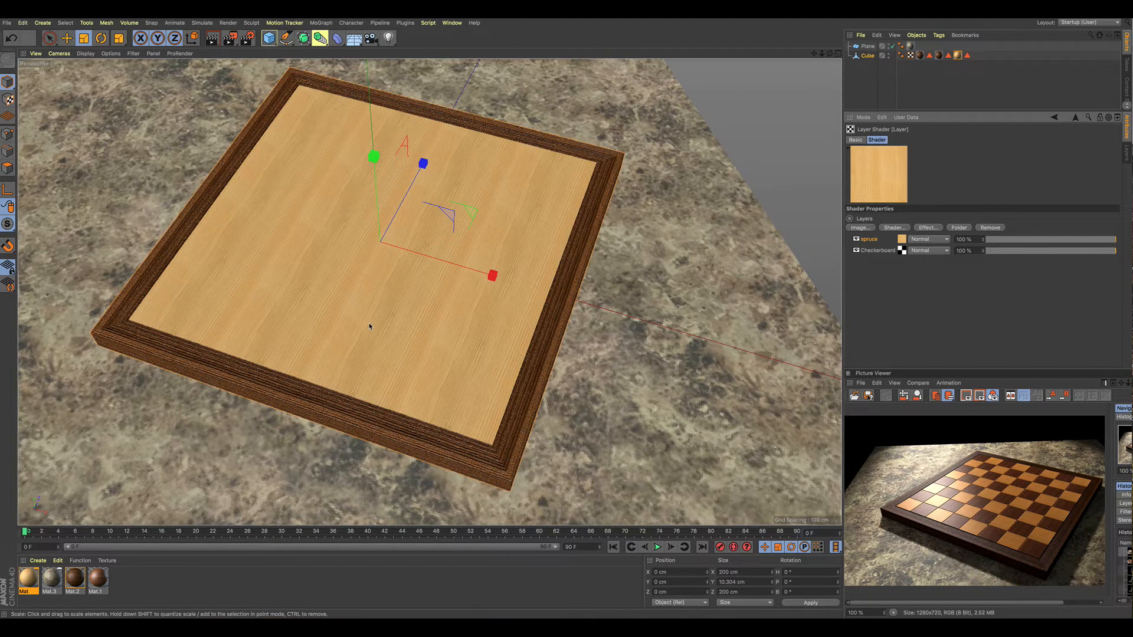
Step: Set the spruce layer's blend mode to Multiply so the wood grain fills only the white squares
alt+drag(368, 328, 412, 338)
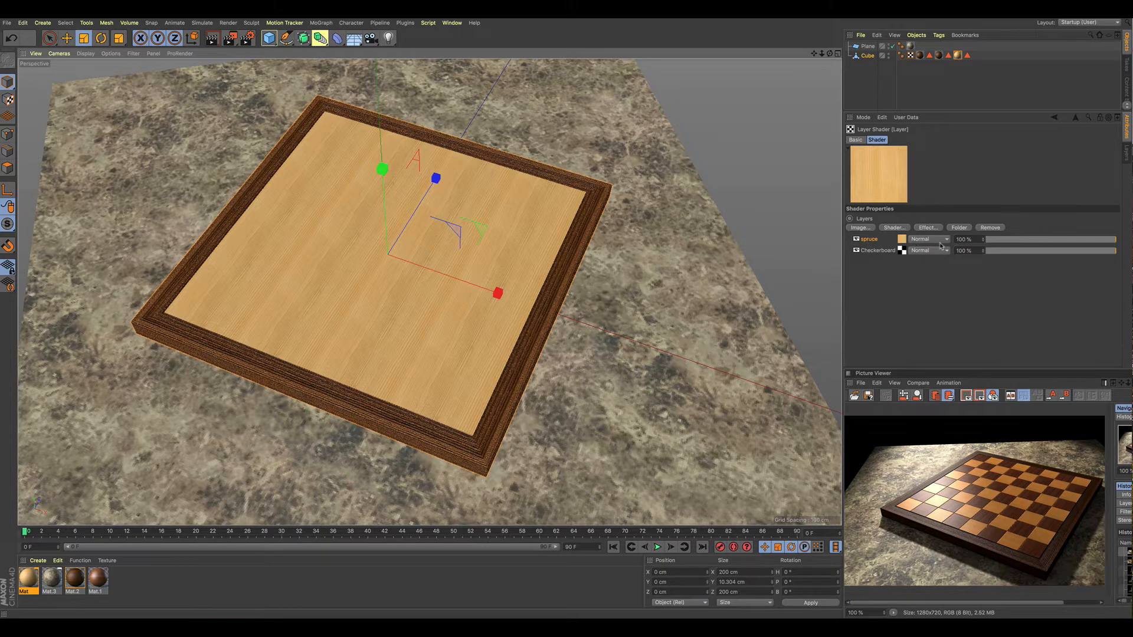
click(945, 167)
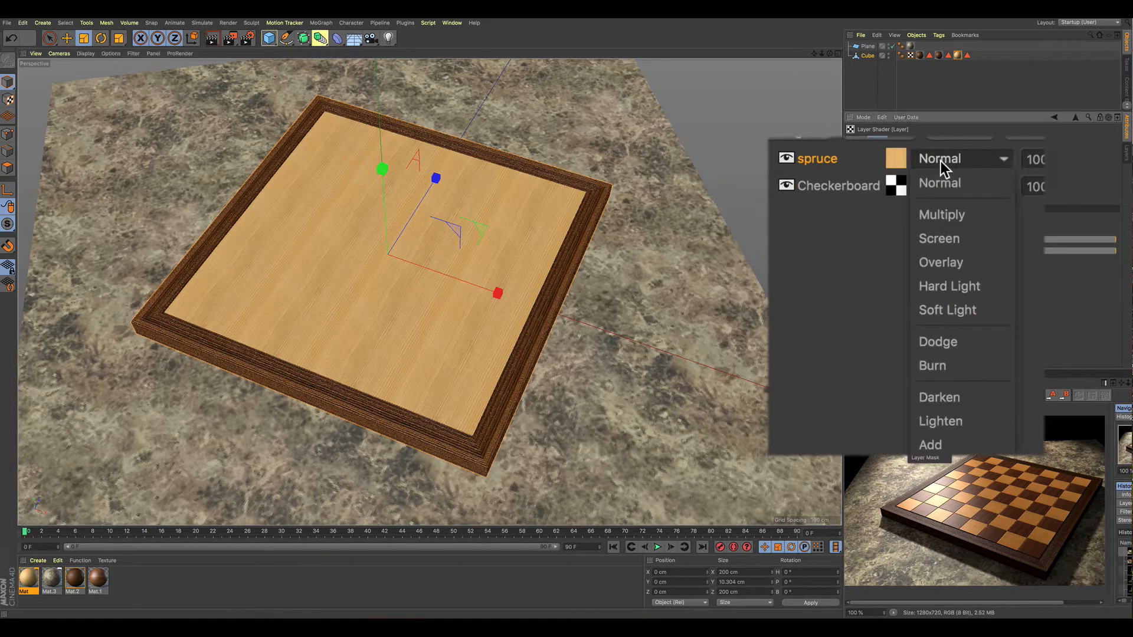
click(942, 214)
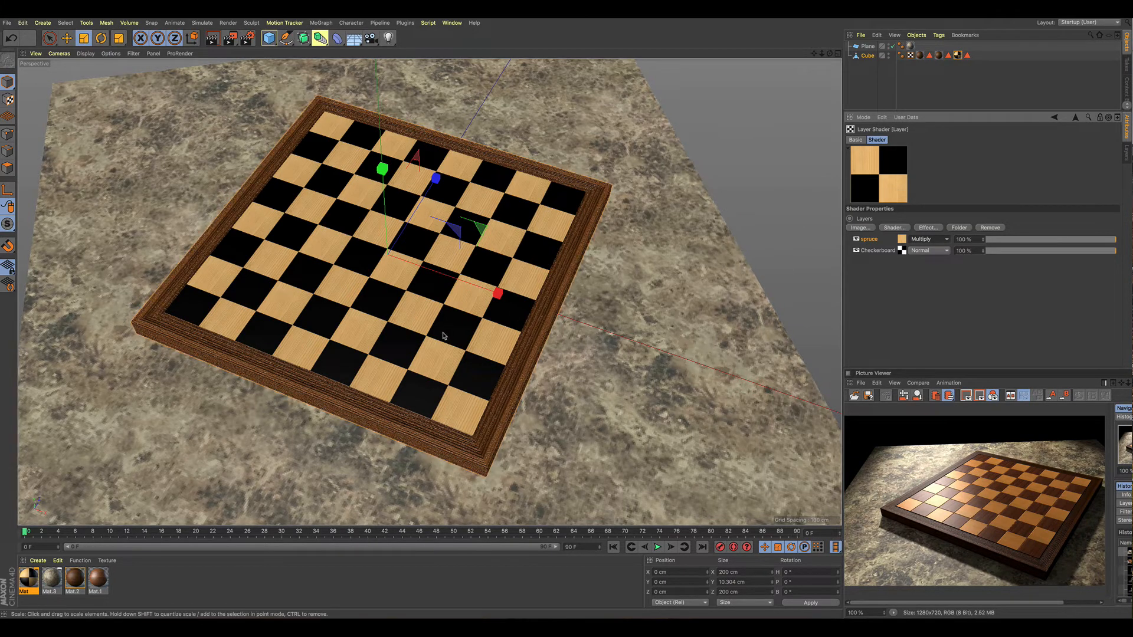
scroll(425, 313, up, 6)
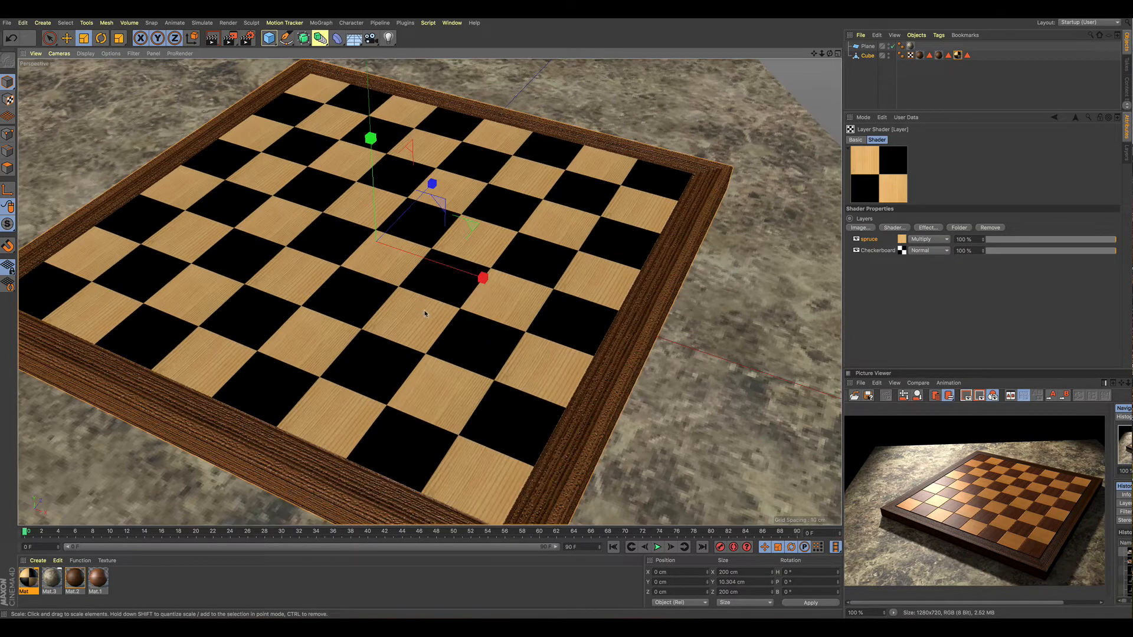
scroll(415, 305, down, 2)
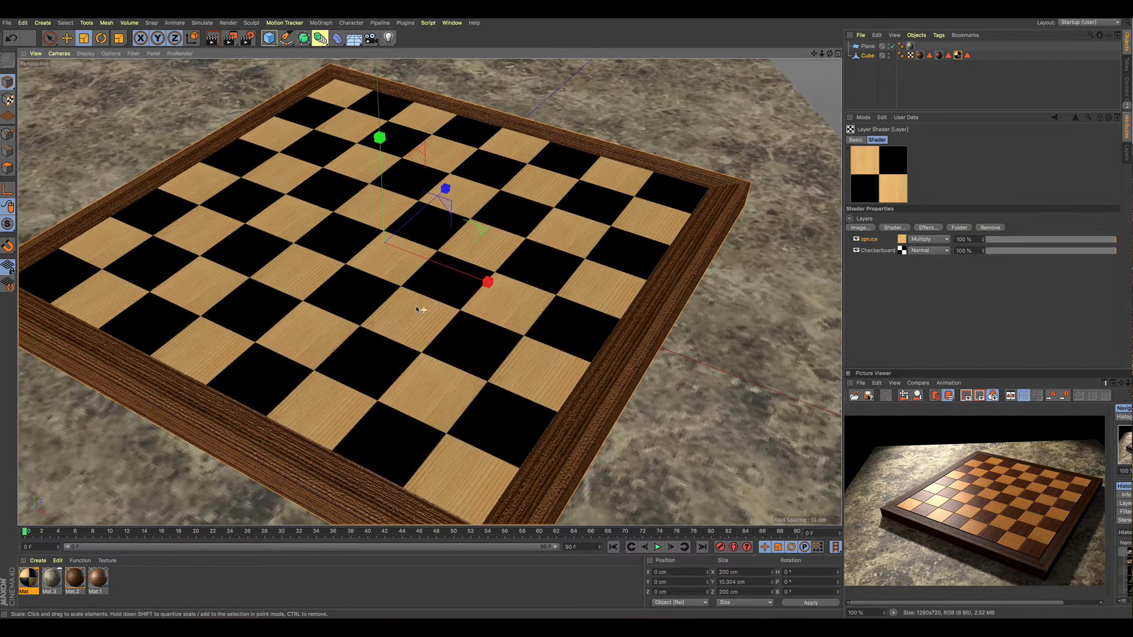
scroll(420, 321, down, 2)
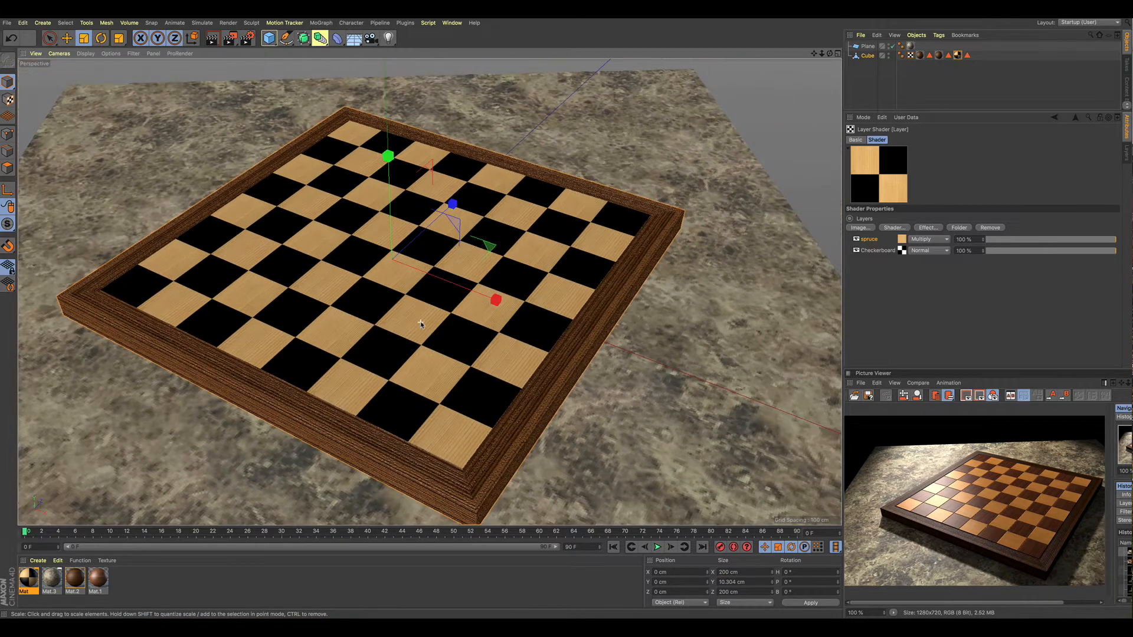
scroll(420, 321, up, 3)
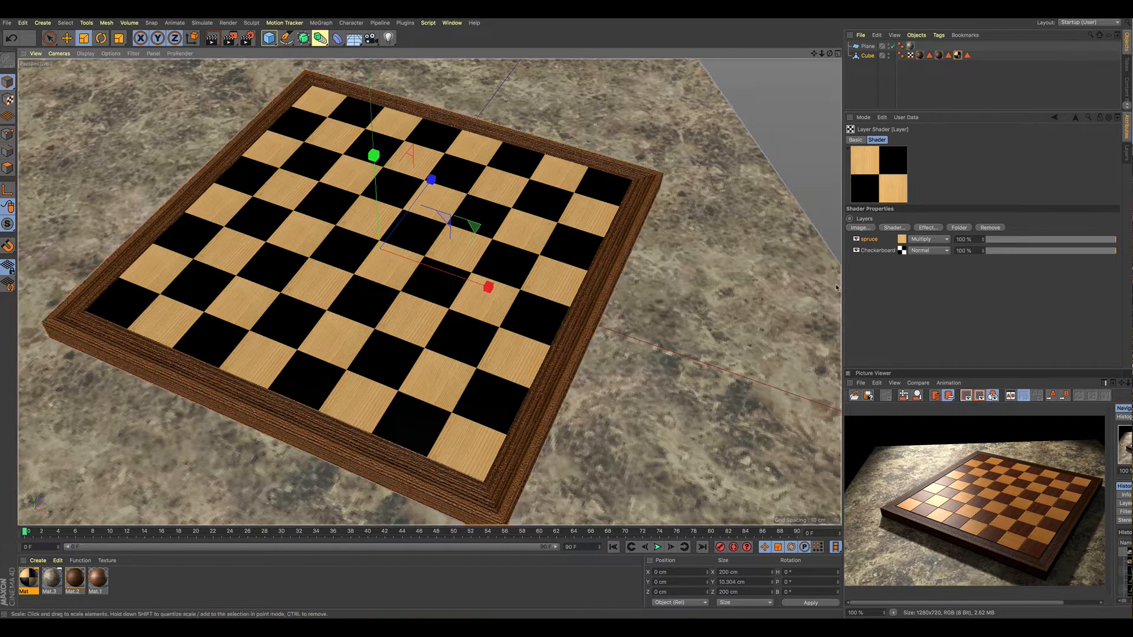
Step: Add unfinished teak.jpg from the Teak folder as a top image layer, copy it into the project, and set its blend mode to Lighten
click(862, 228)
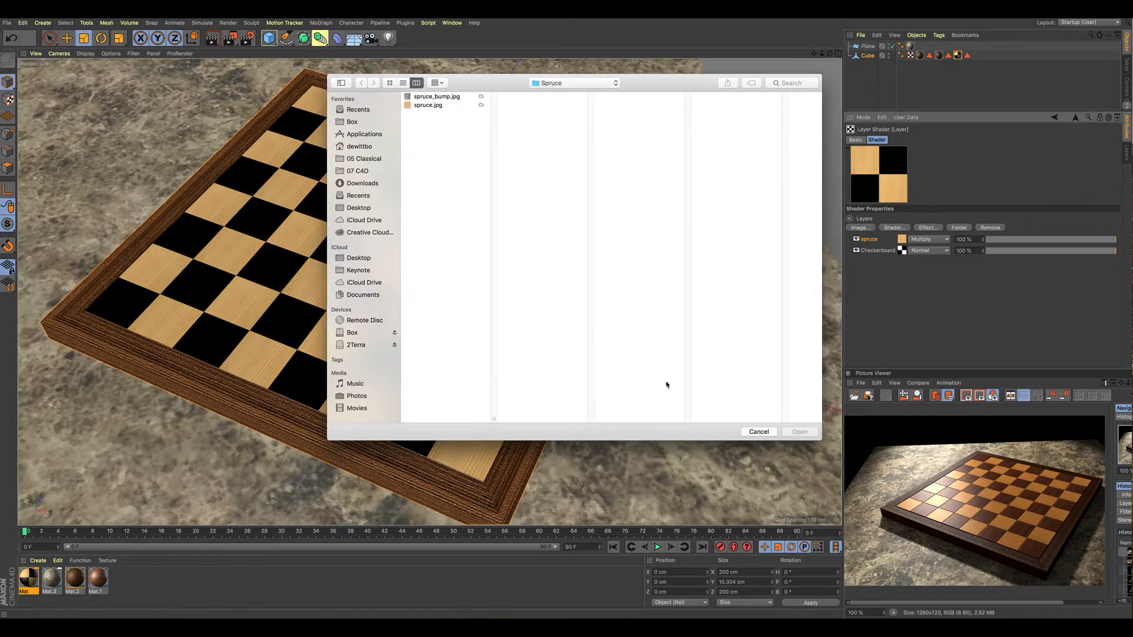
click(569, 84)
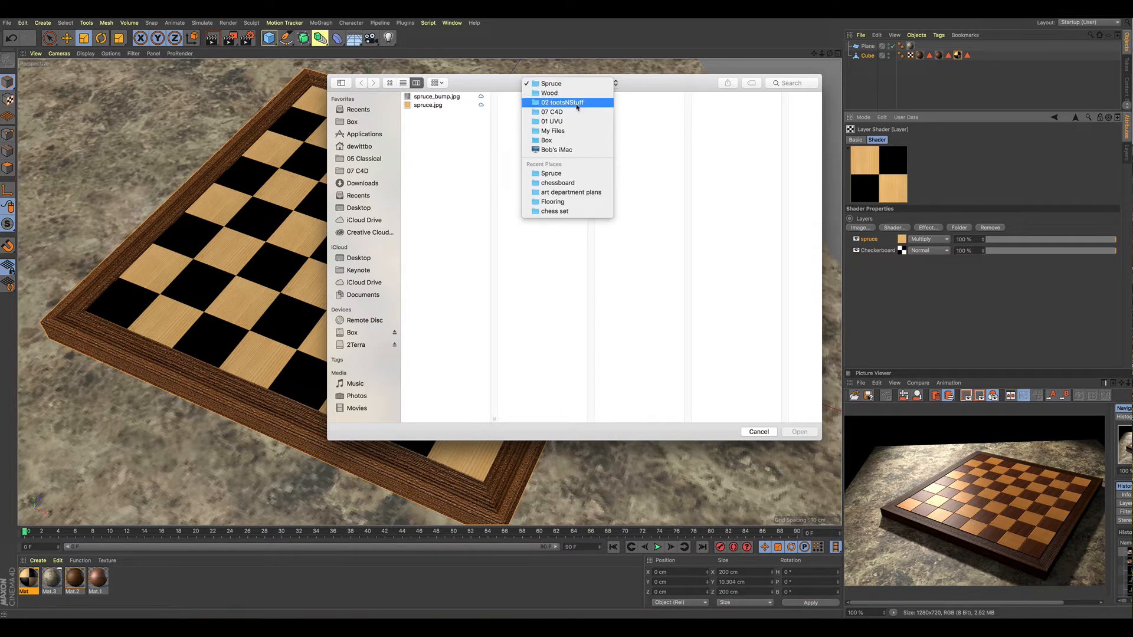
click(567, 103)
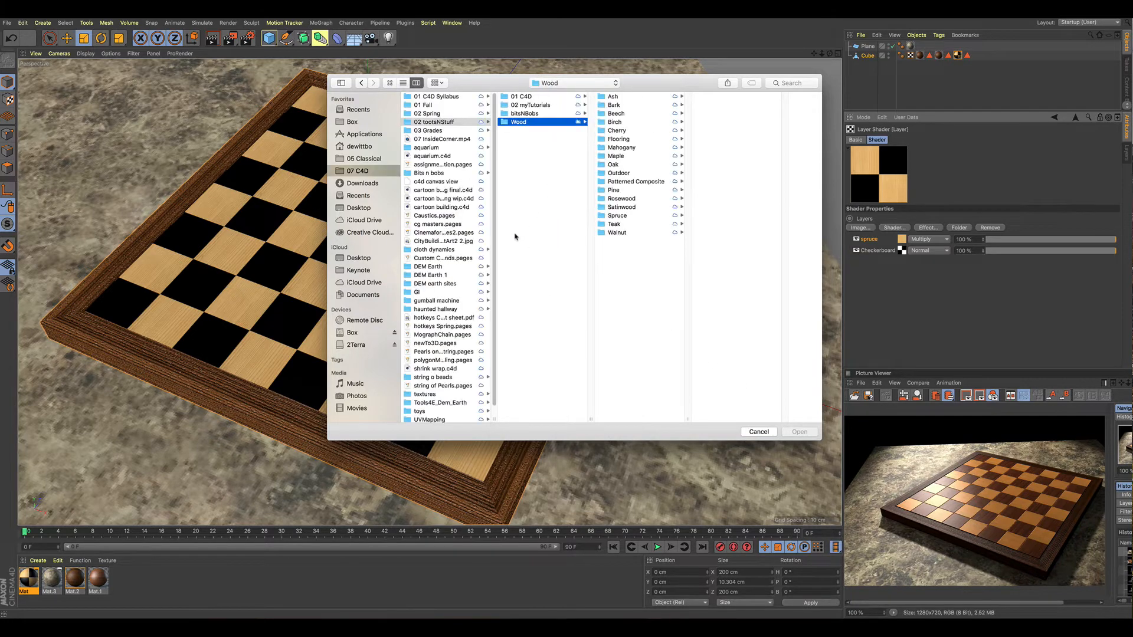
click(616, 225)
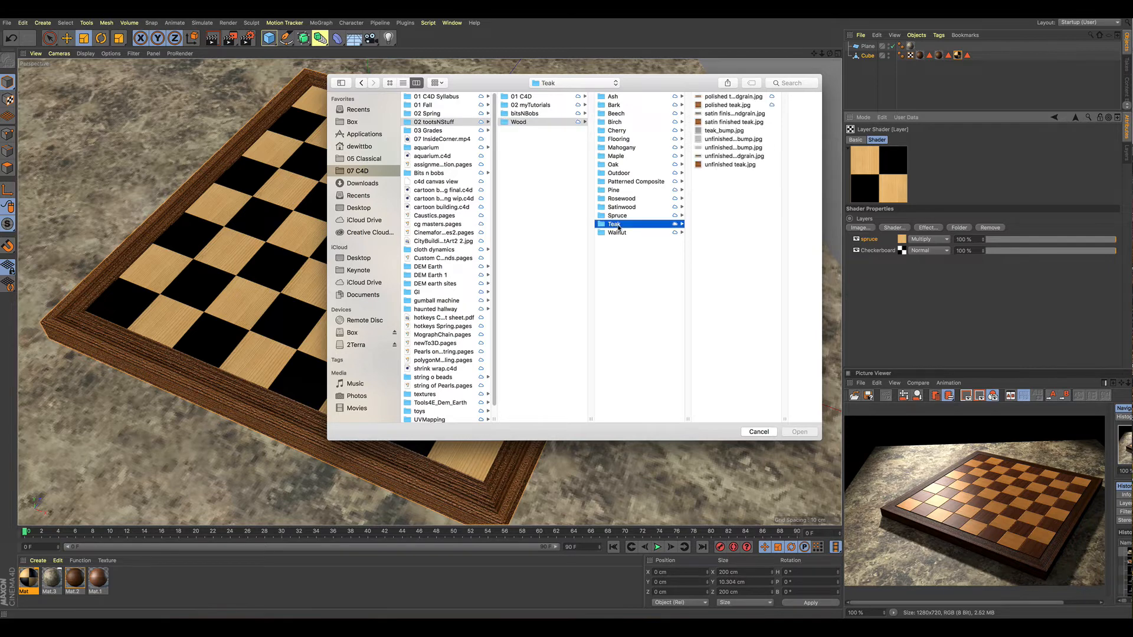
click(698, 165)
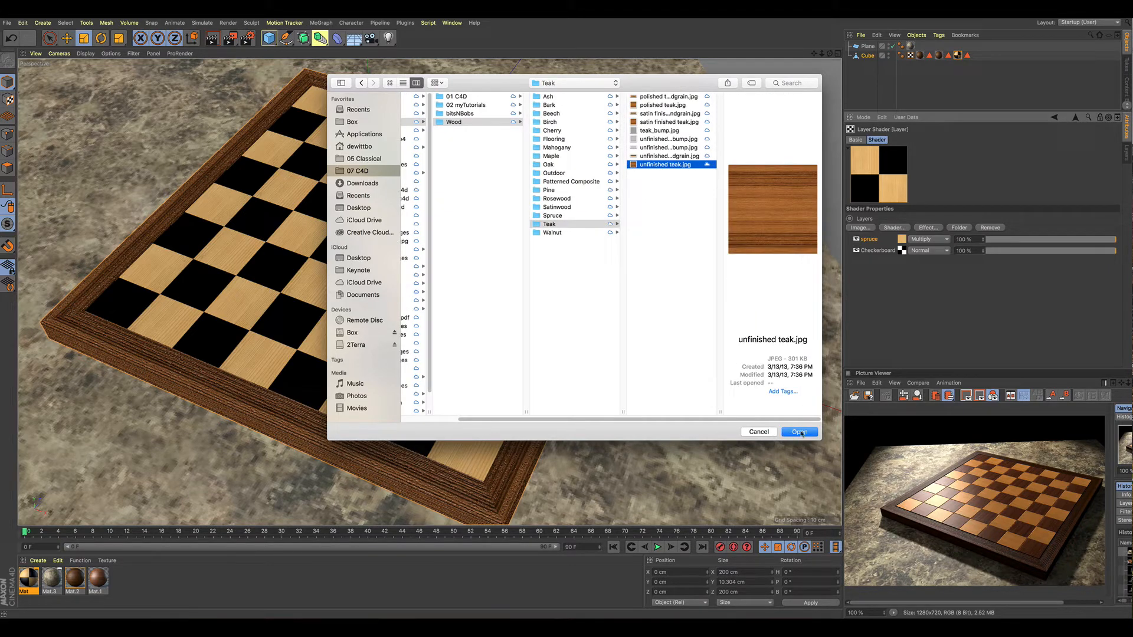
click(800, 433)
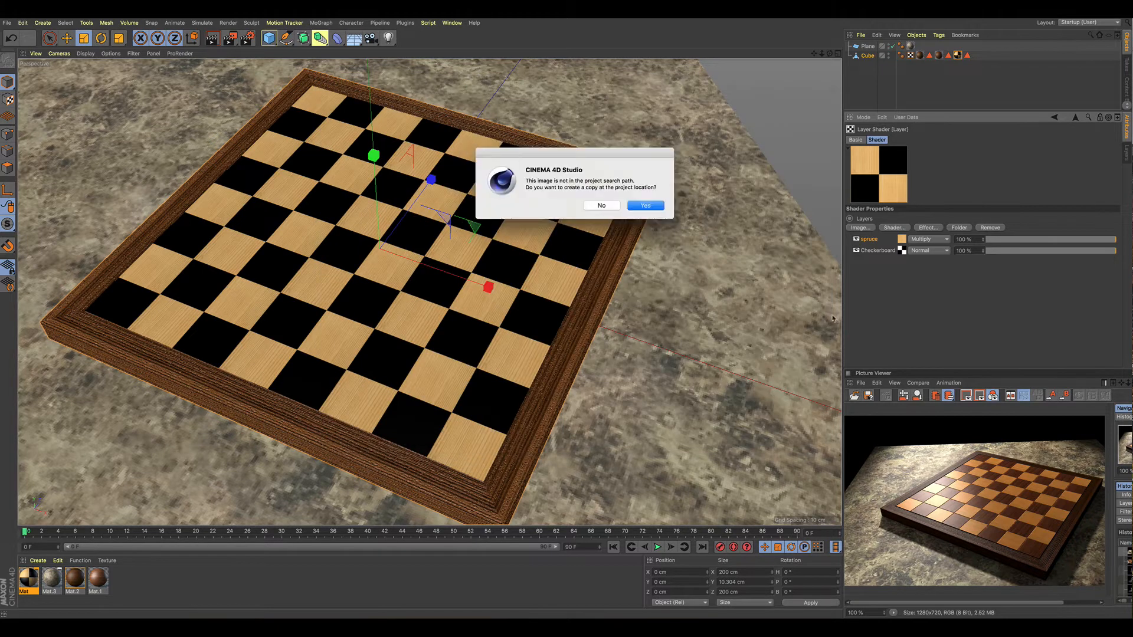
click(646, 206)
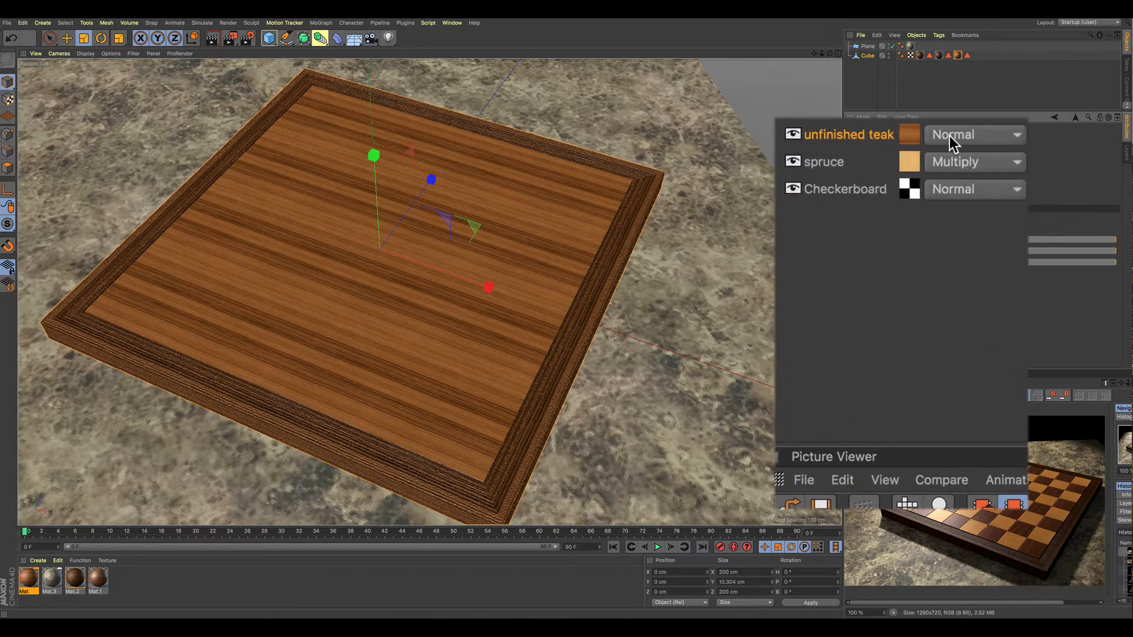
click(950, 137)
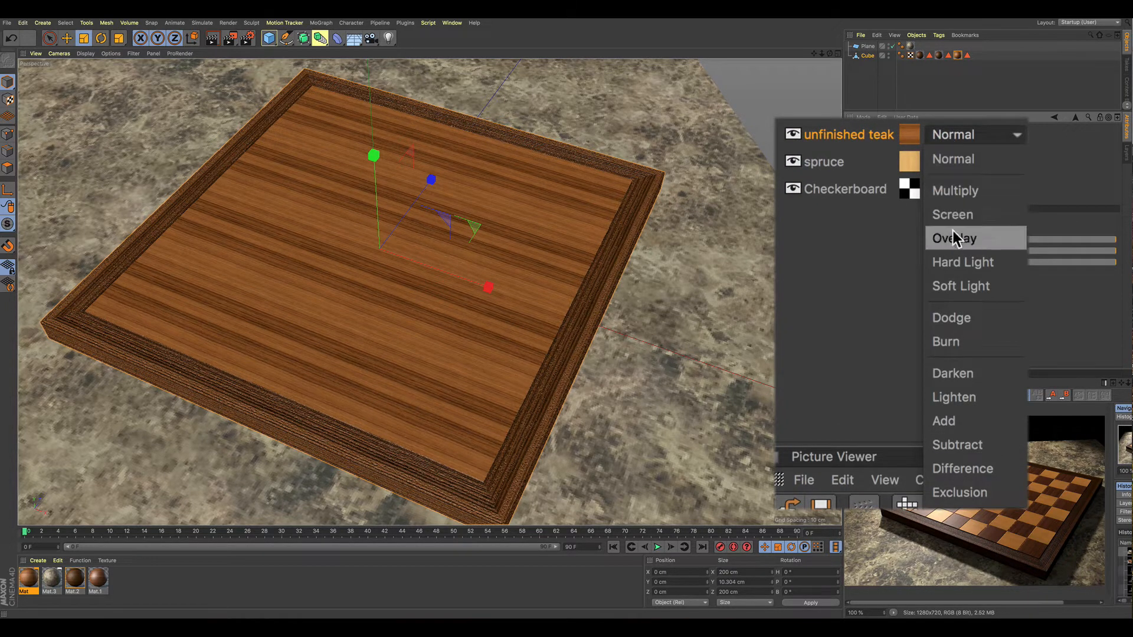
click(946, 396)
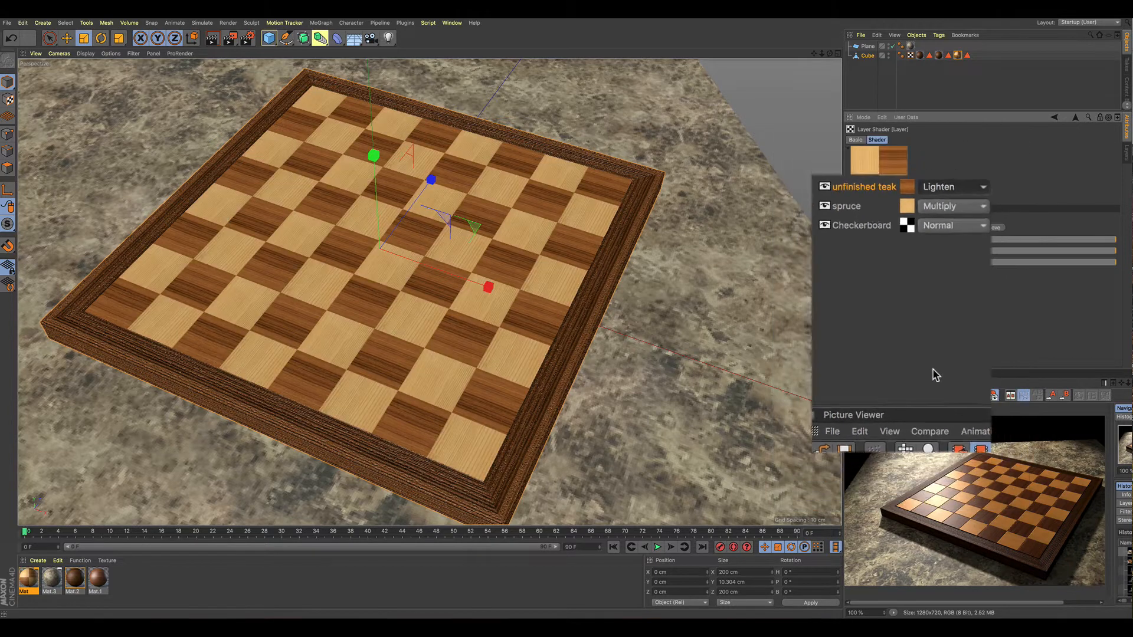
Step: Examine the spruce and teak squares from several angles and close up, and return to the board material's Color channel
alt+drag(513, 342, 509, 338)
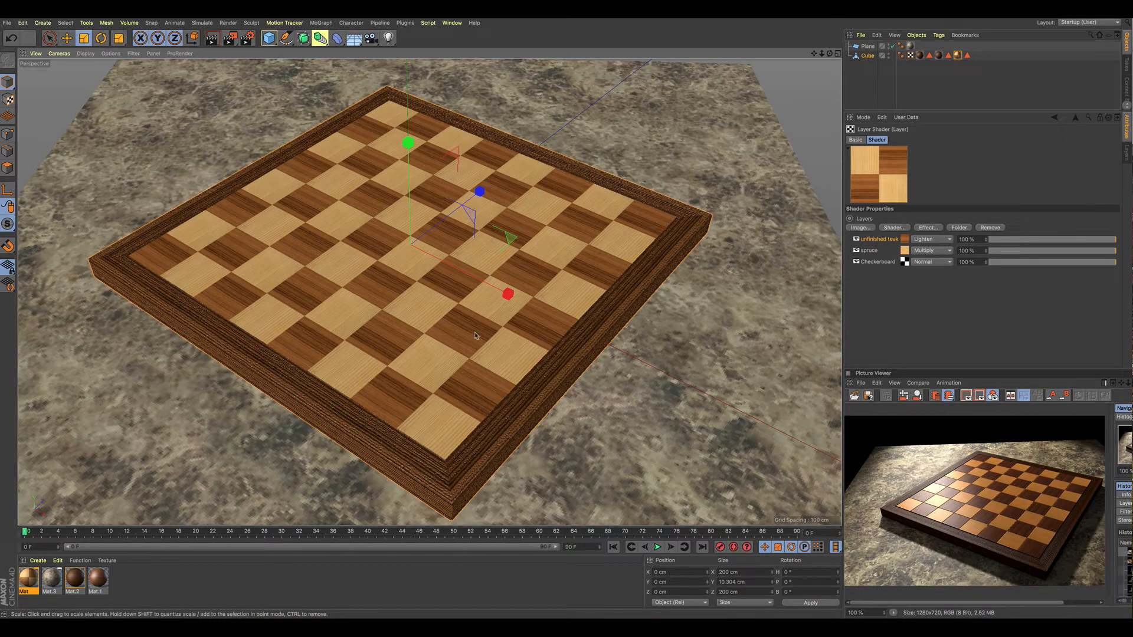
scroll(462, 326, up, 3)
scroll(464, 332, down, 5)
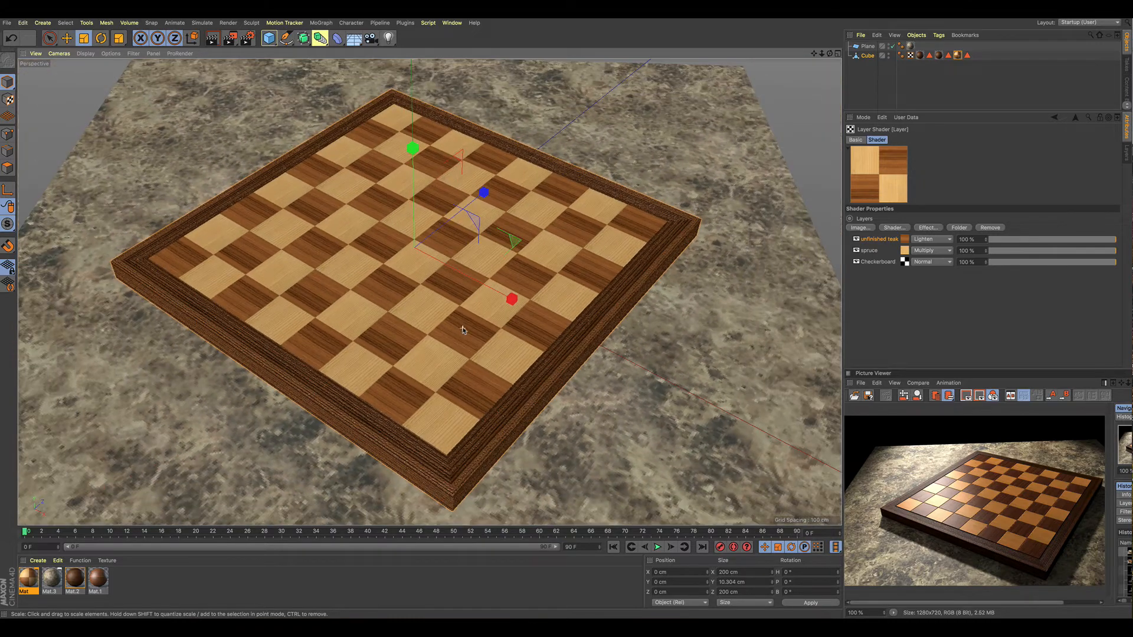
alt+drag(463, 331, 467, 347)
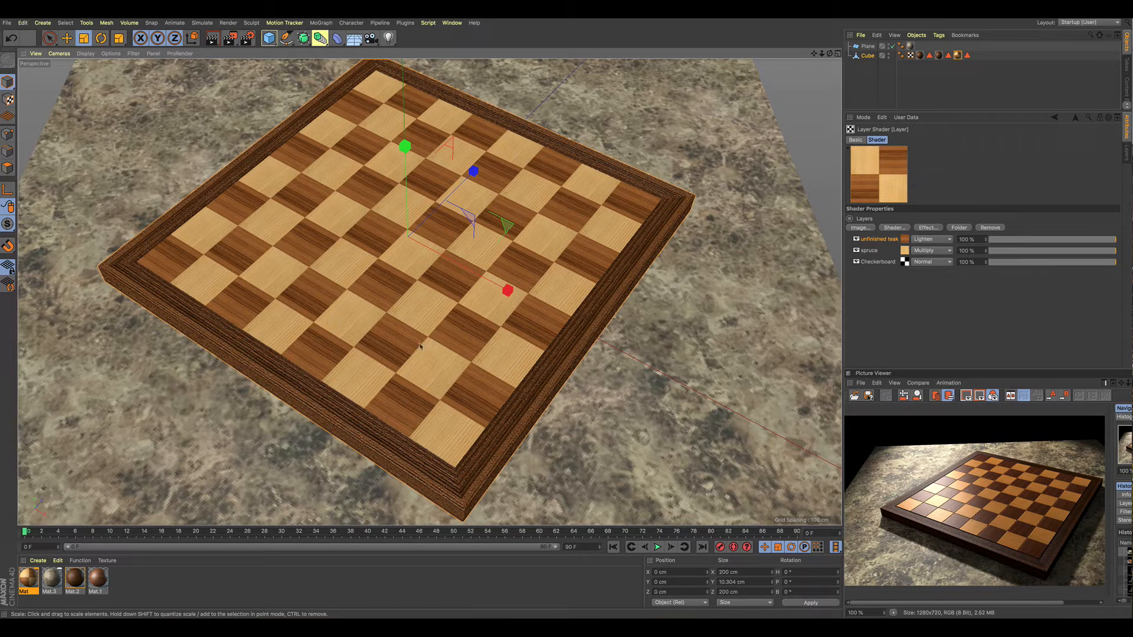
alt+drag(459, 346, 475, 344)
alt+right_drag(469, 344, 688, 113)
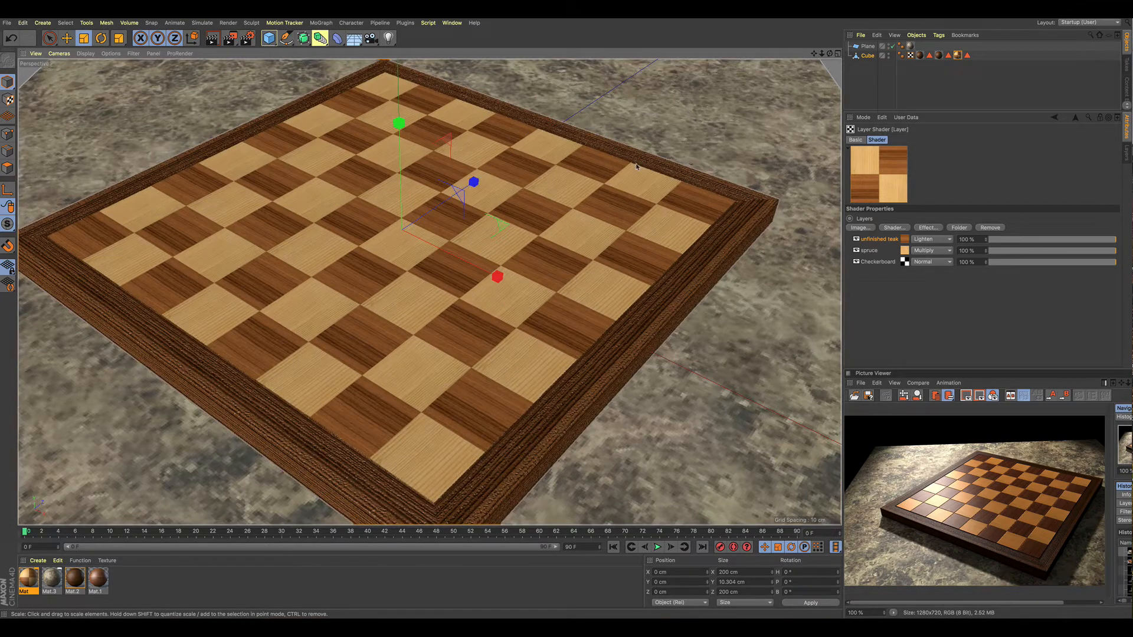
alt+drag(452, 322, 406, 328)
alt+middle_drag(450, 389, 437, 333)
alt+drag(437, 334, 439, 288)
scroll(448, 249, up, 6)
scroll(448, 250, down, 3)
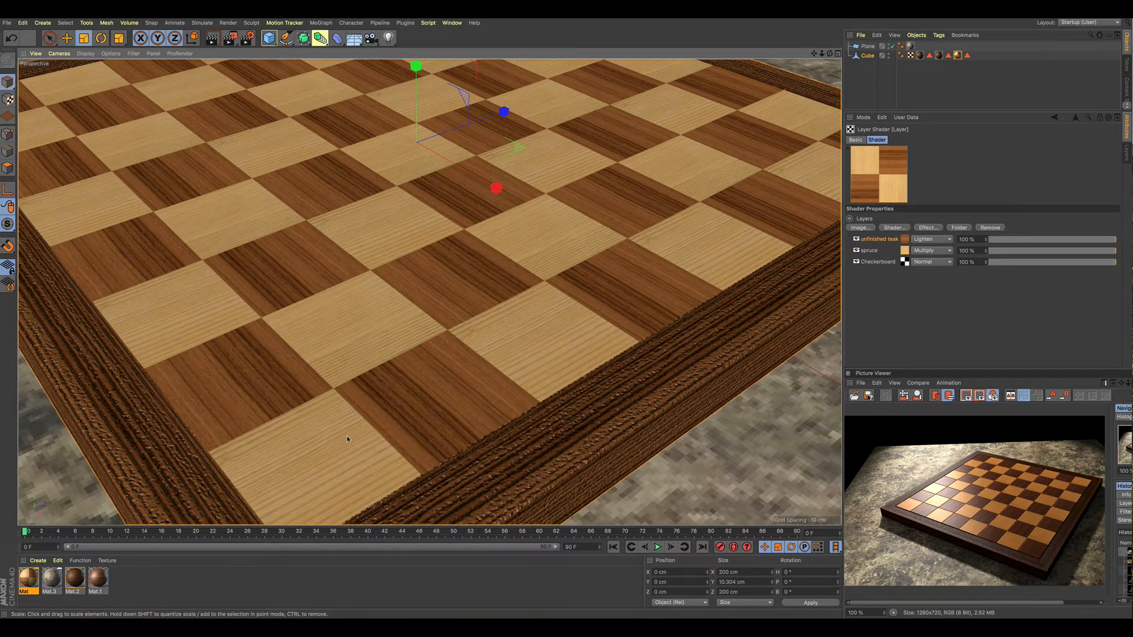
scroll(347, 439, down, 5)
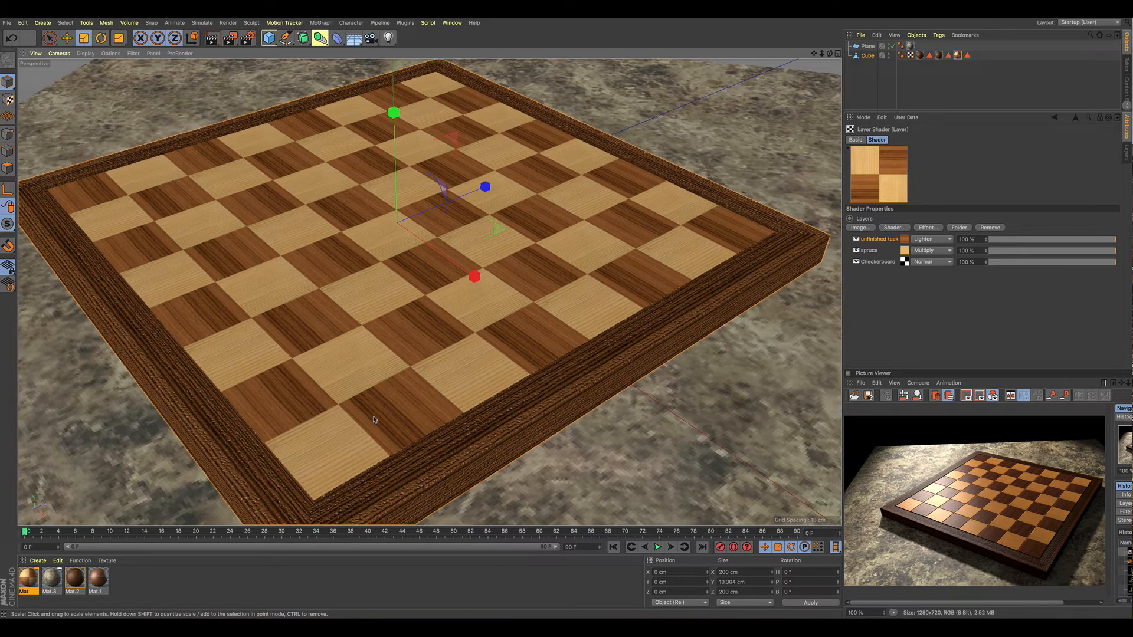
mouse_move(375, 420)
alt+mouse_down()
mouse_move(378, 405)
mouse_move(374, 422)
alt+mouse_up()
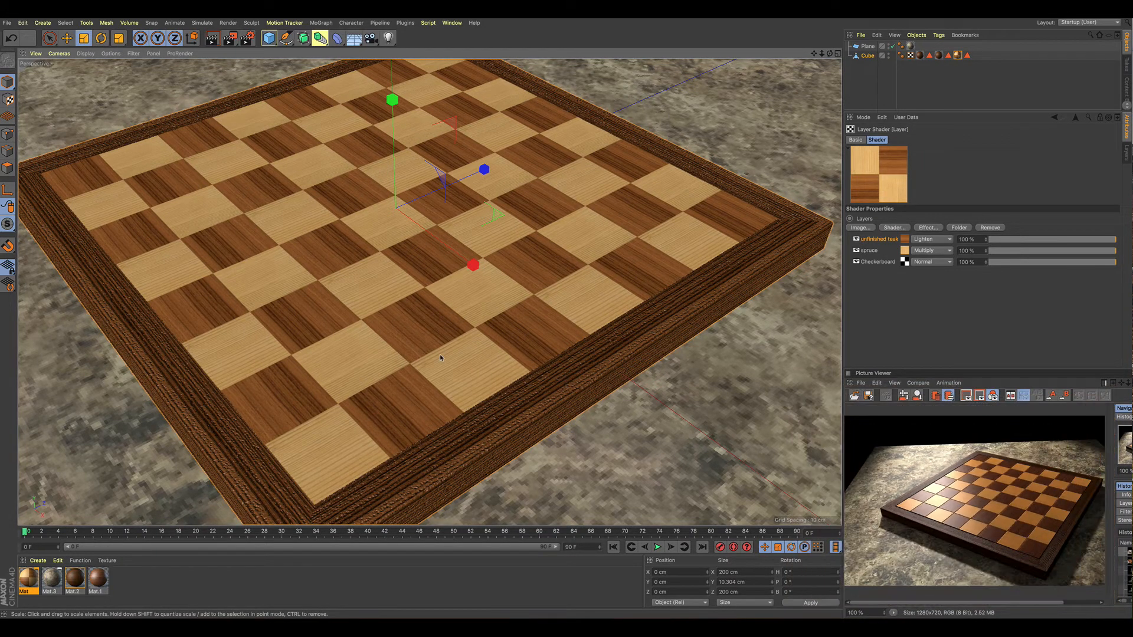
alt+drag(444, 354, 452, 349)
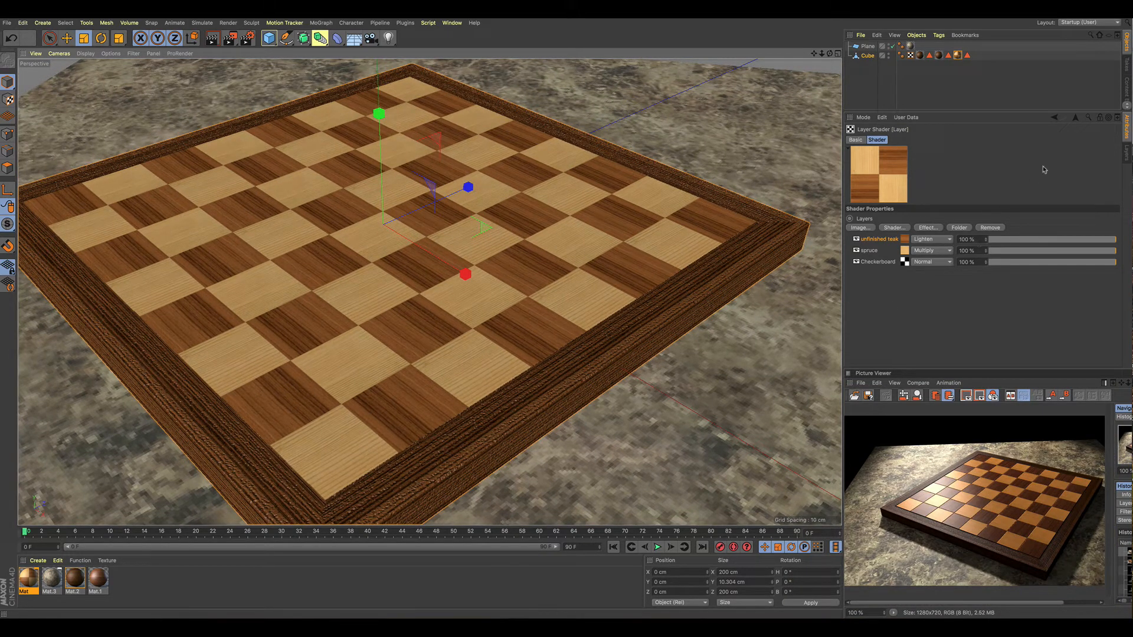
click(1055, 116)
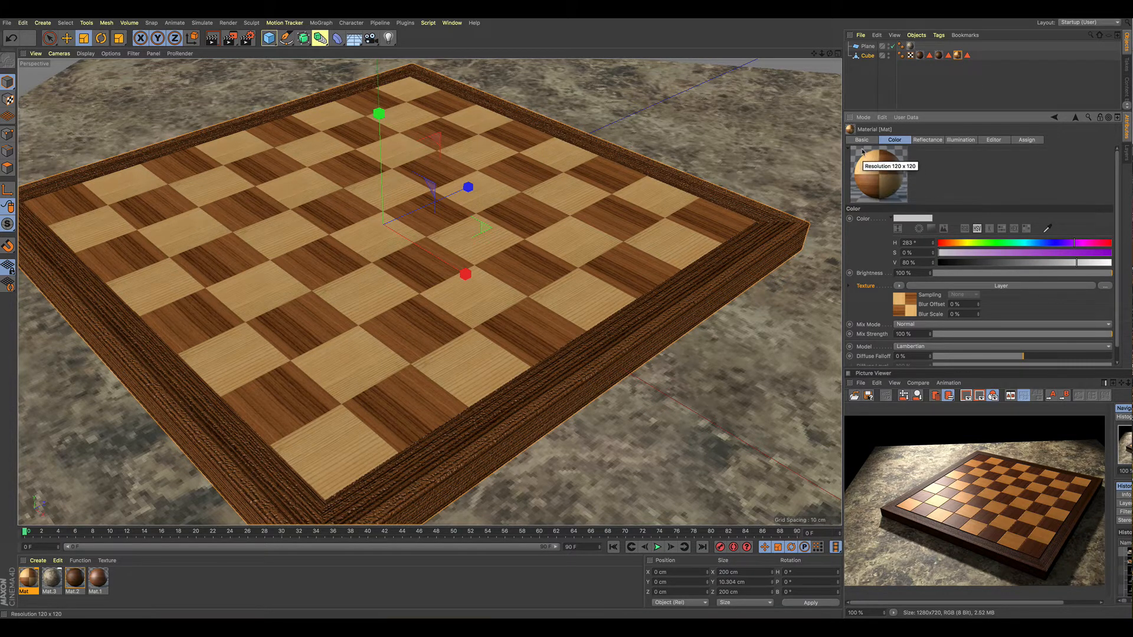
Step: Enable the Bump channel in the board material and assign the Tiles surface shader as its texture
click(805, 37)
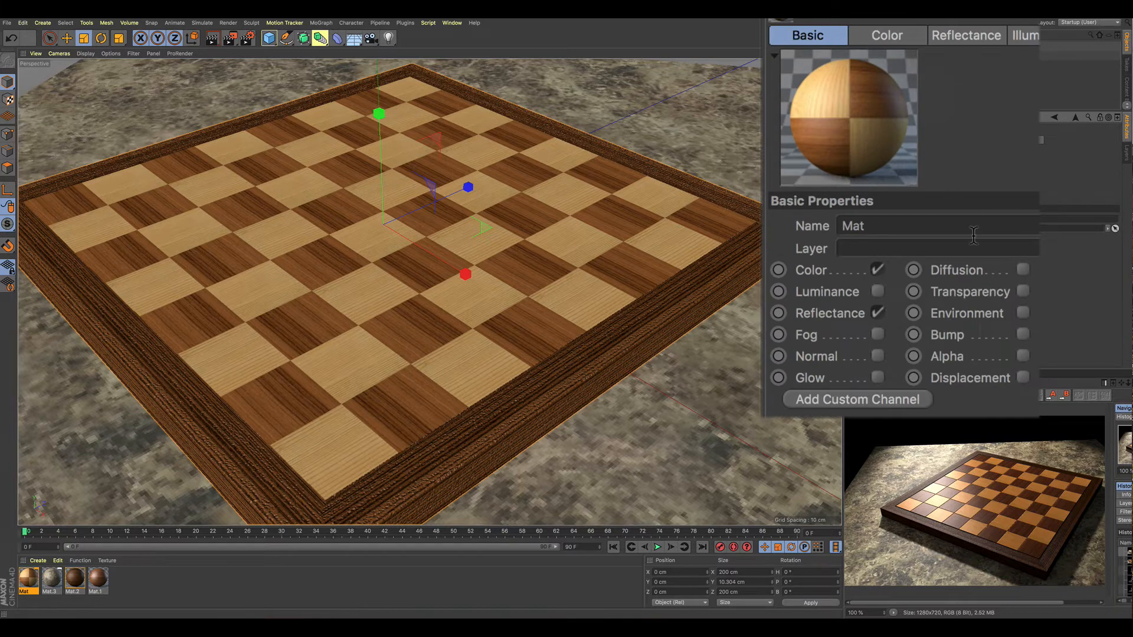
click(1023, 334)
click(962, 140)
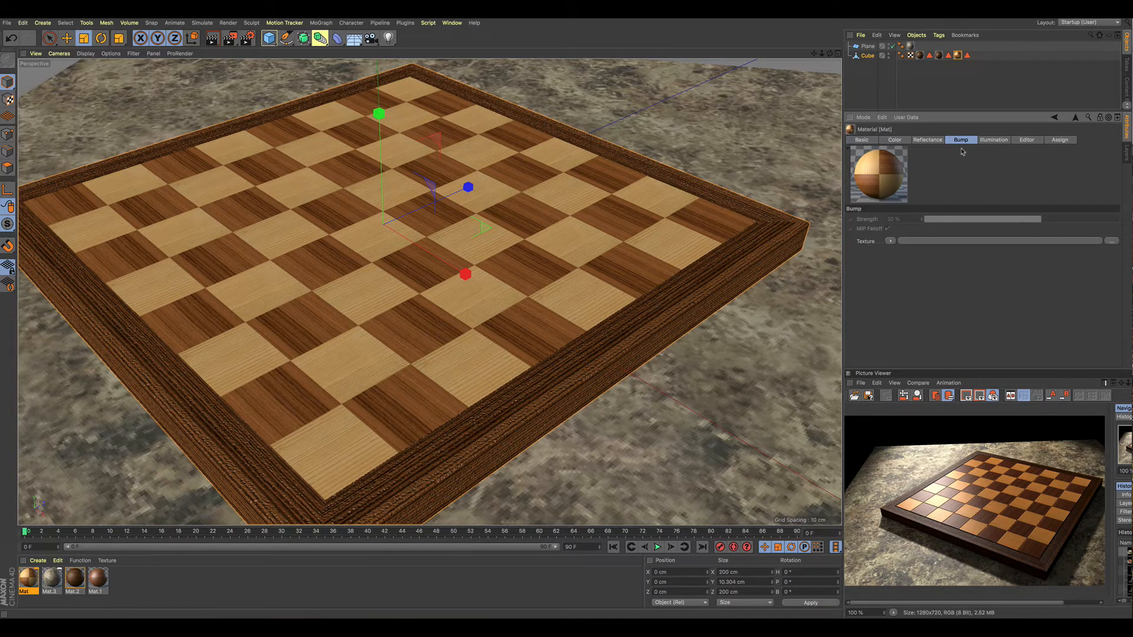
click(890, 241)
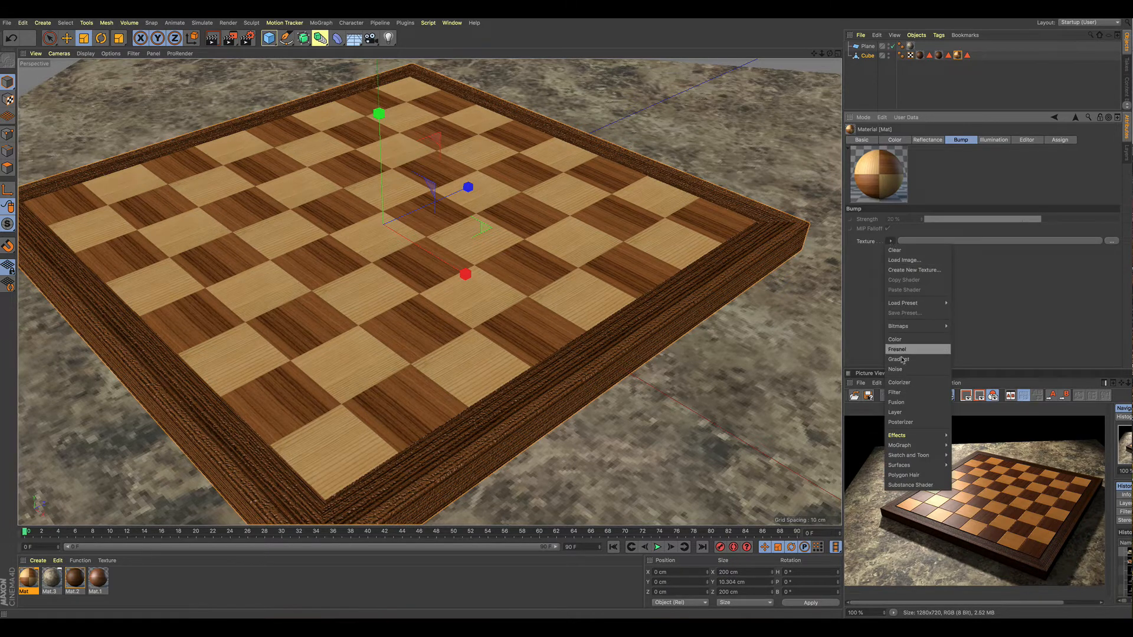
mouse_move(899, 450)
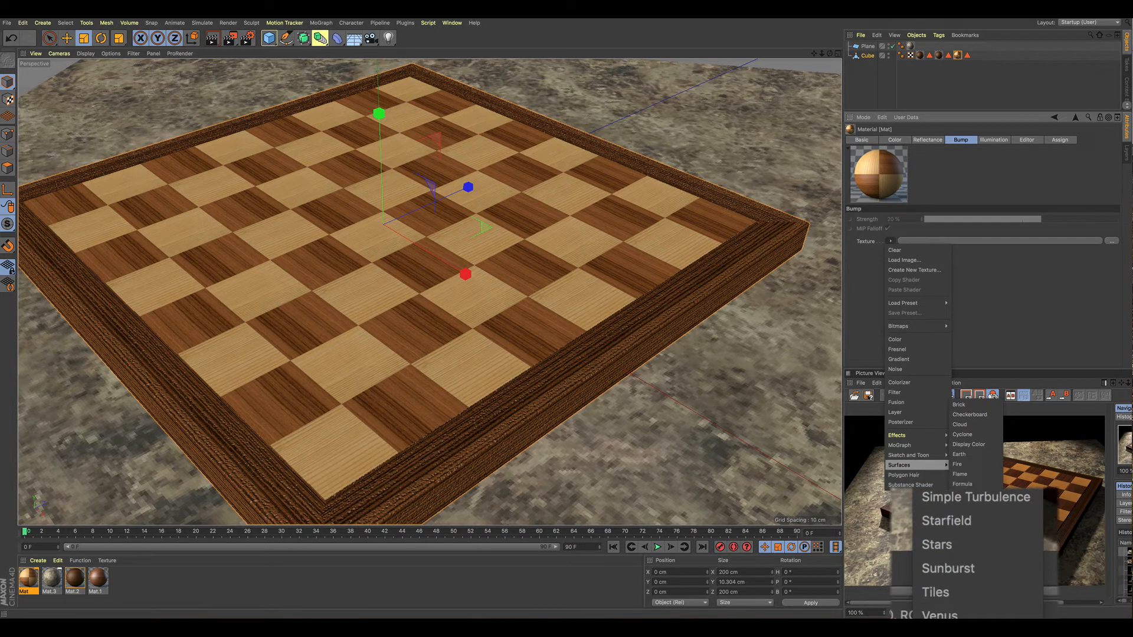
click(944, 587)
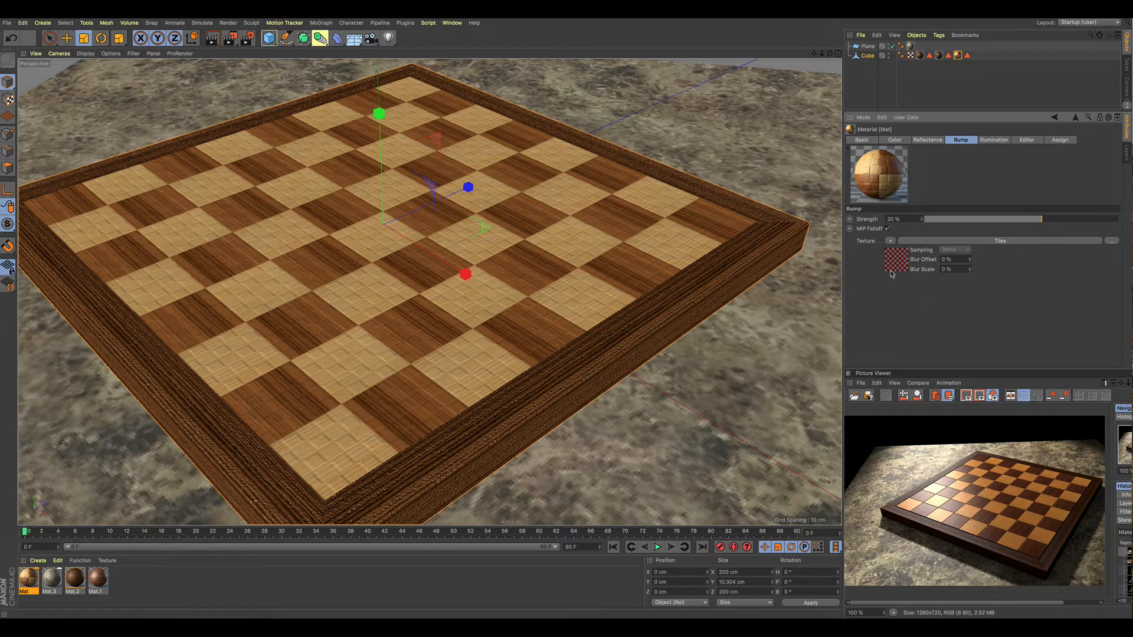
Step: Set the Tiles bump shader's Global Scale to 500 % so the tiles match the chessboard squares
mouse_move(891, 282)
scroll(446, 312, up, 3)
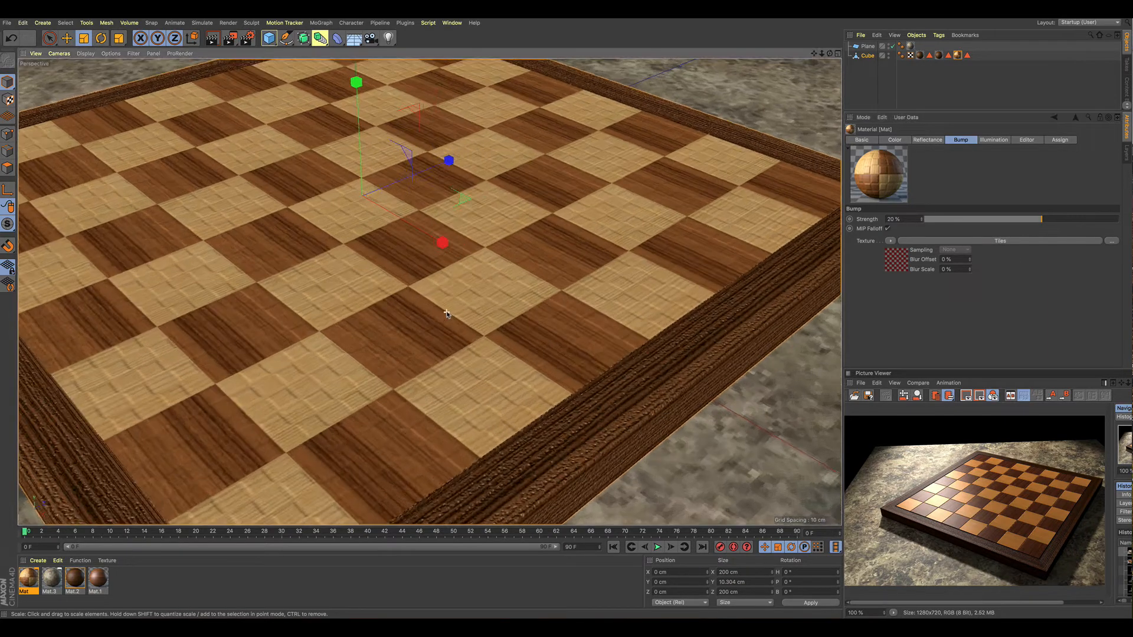
scroll(447, 314, up, 2)
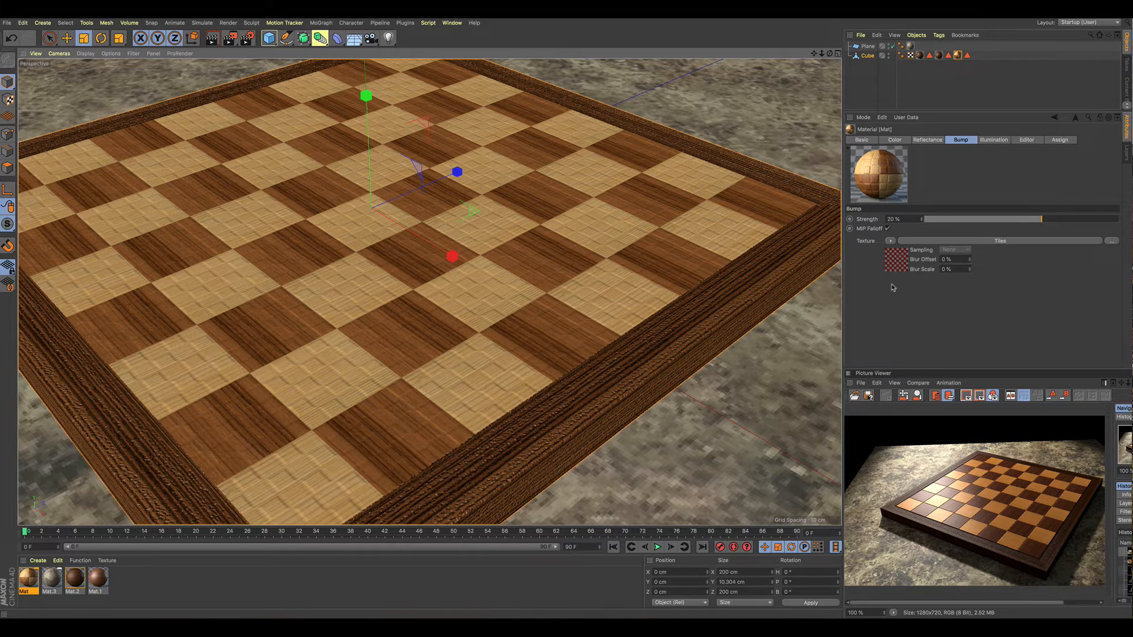
click(896, 262)
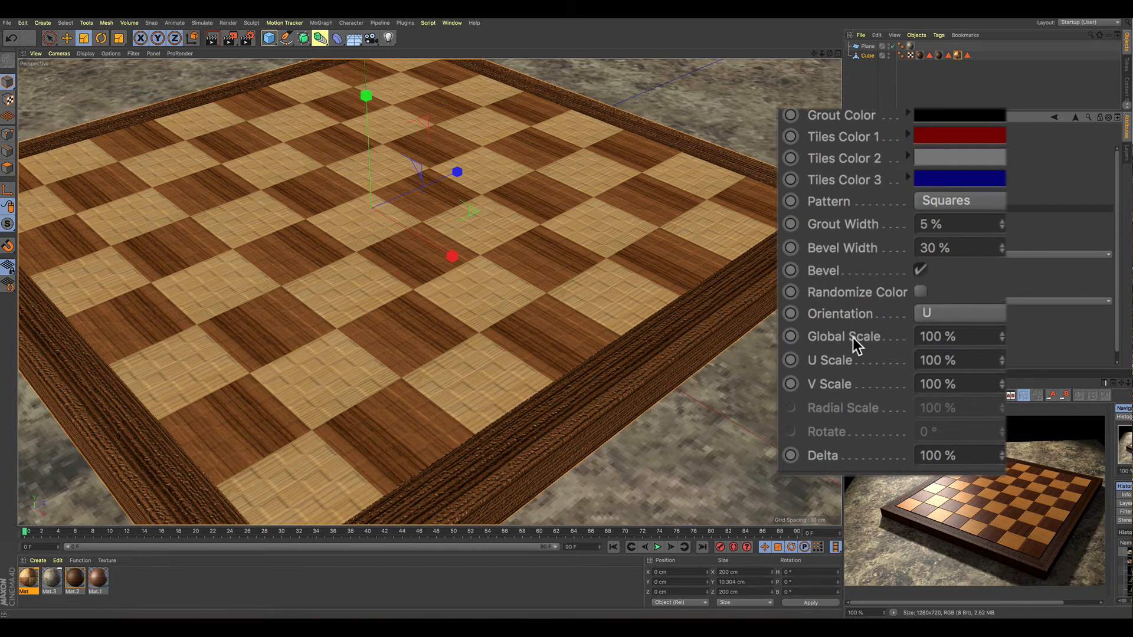
click(969, 336)
text(500)
key(Return)
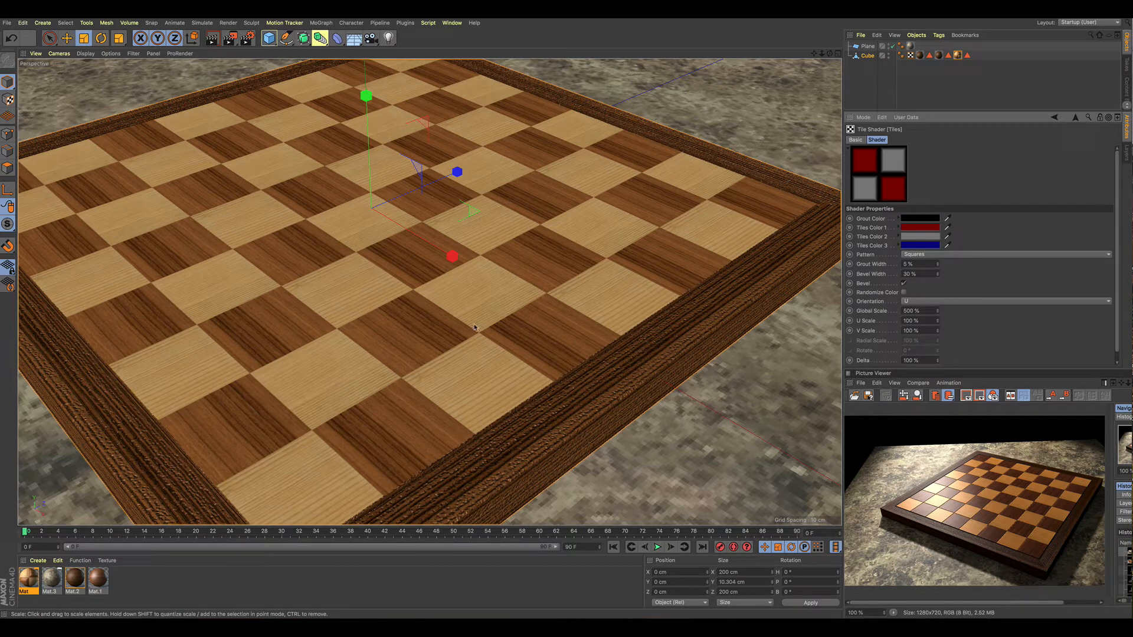
Step: Inspect the seams between the squares and turn on the Interactive Render Region over the chessboard
scroll(402, 379, up, 10)
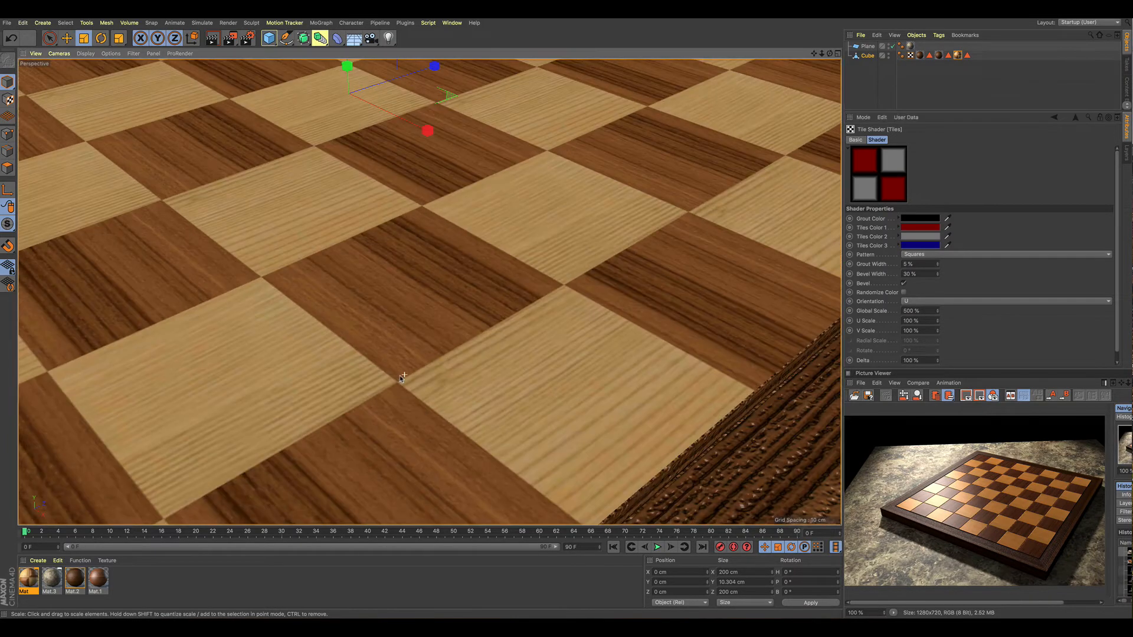
scroll(397, 379, down, 12)
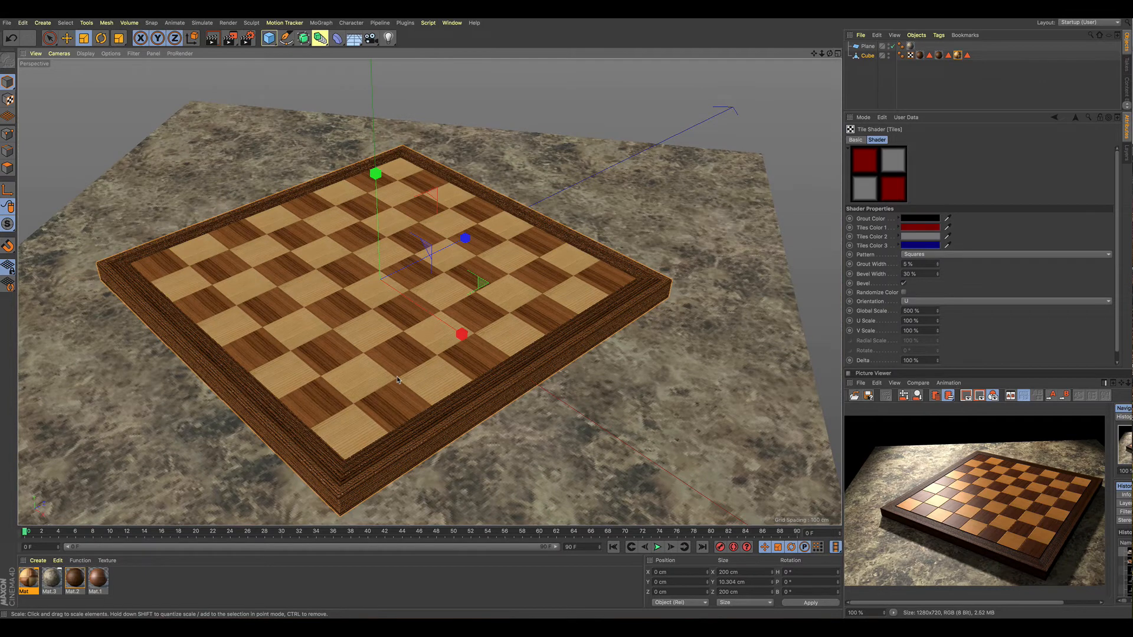
scroll(396, 378, up, 3)
scroll(396, 378, down, 3)
scroll(396, 378, up, 2)
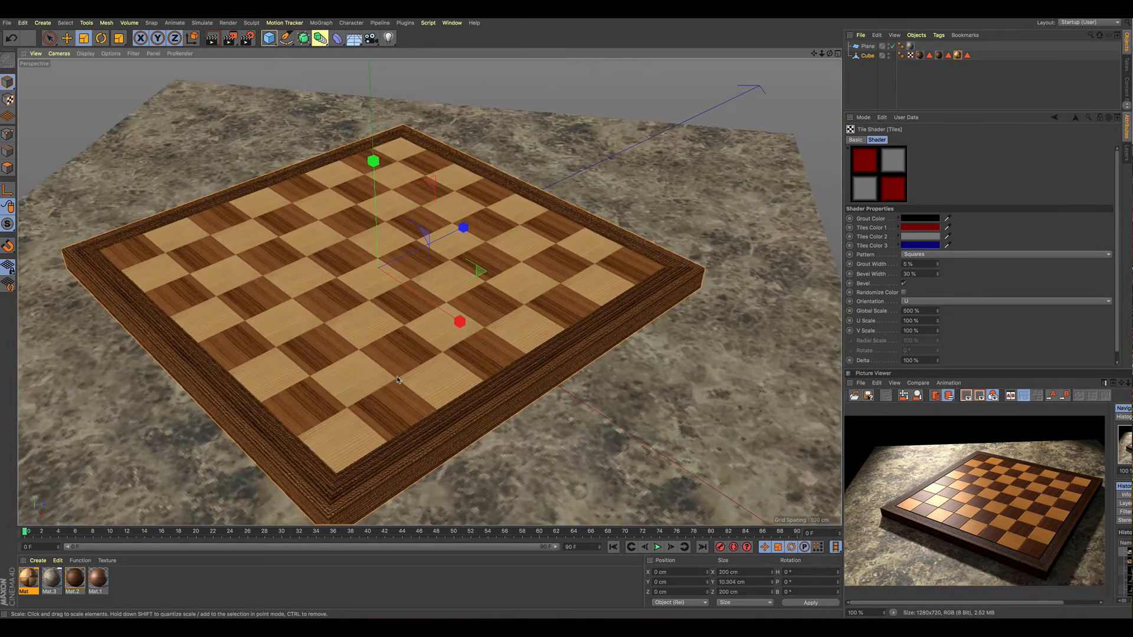
scroll(397, 380, up, 2)
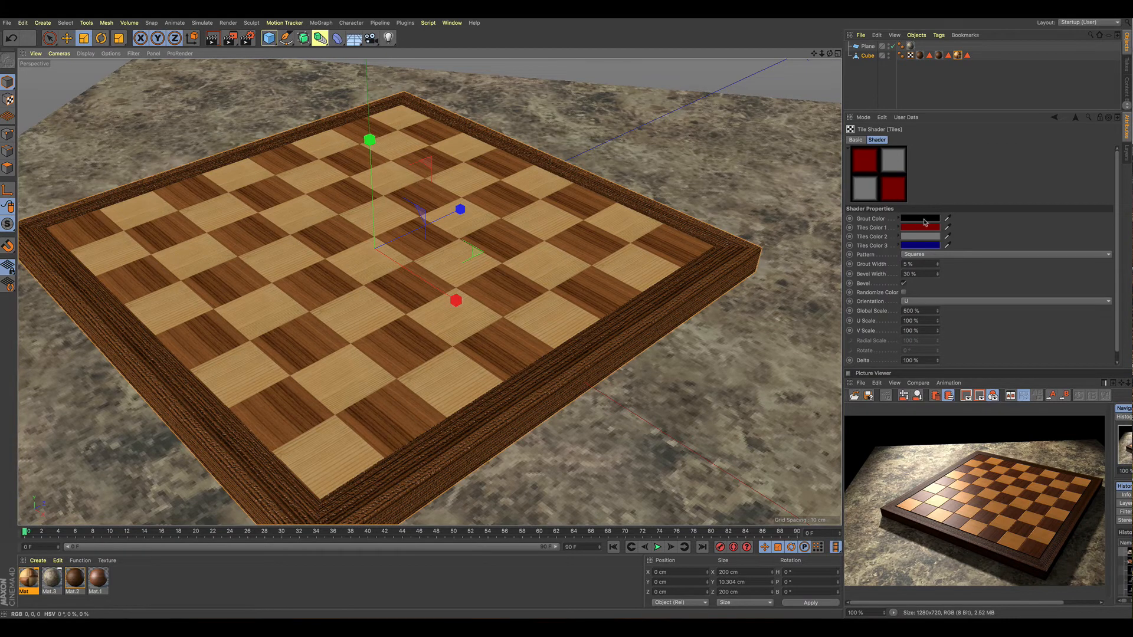
mouse_move(918, 222)
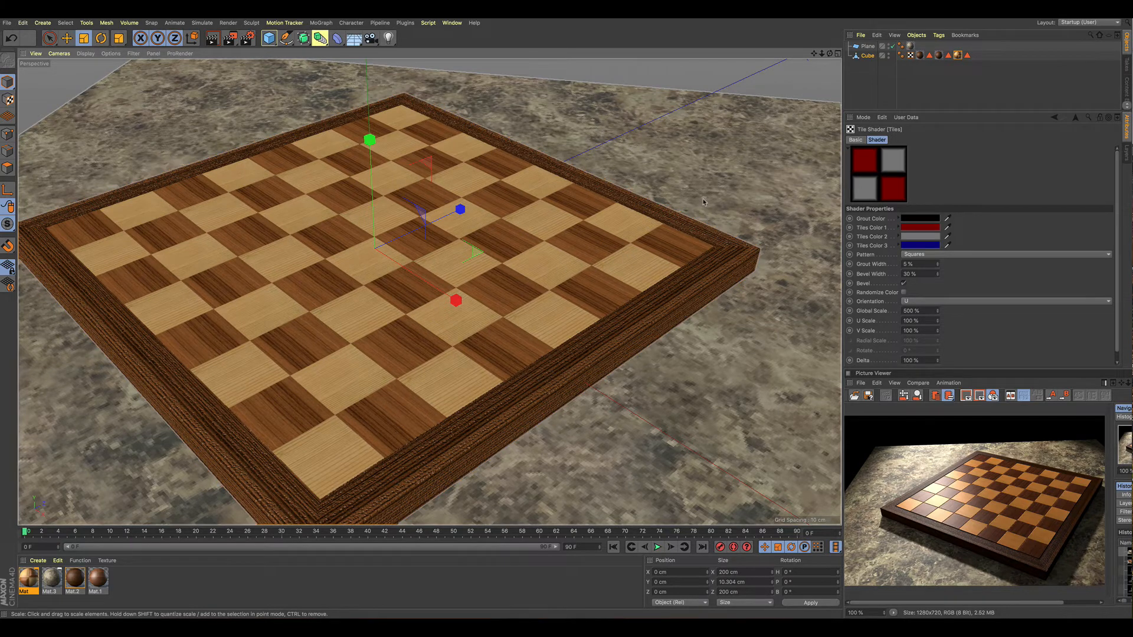
key(alt+r)
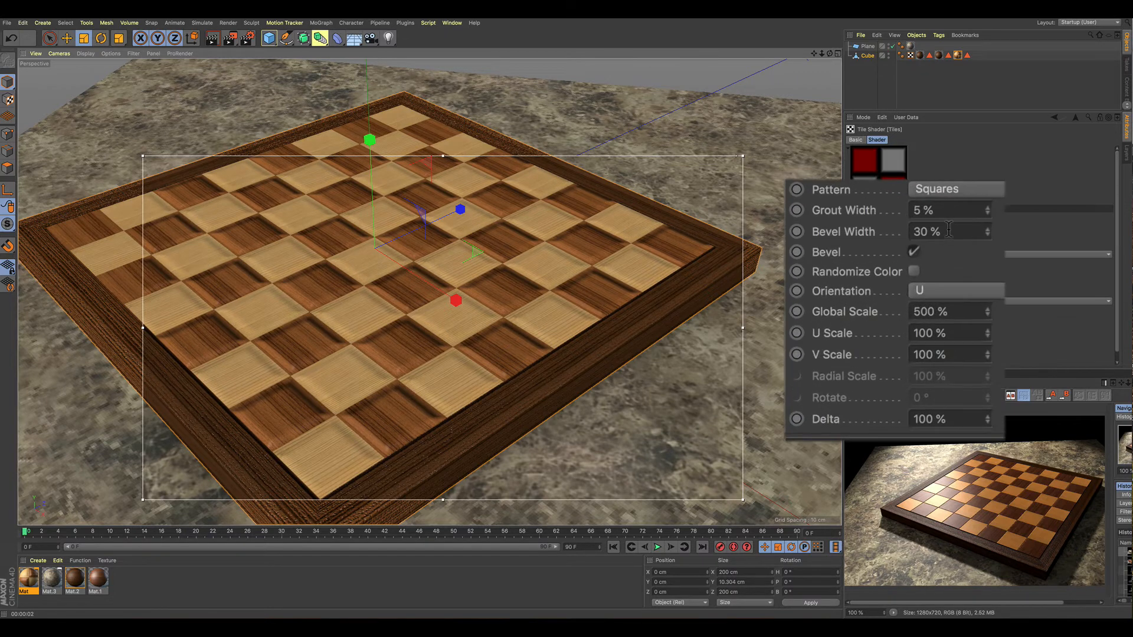
Step: Reduce the Tiles shader's Bevel Width, trying 2 % and settling on 1 %
drag(918, 274, 882, 271)
text(2)
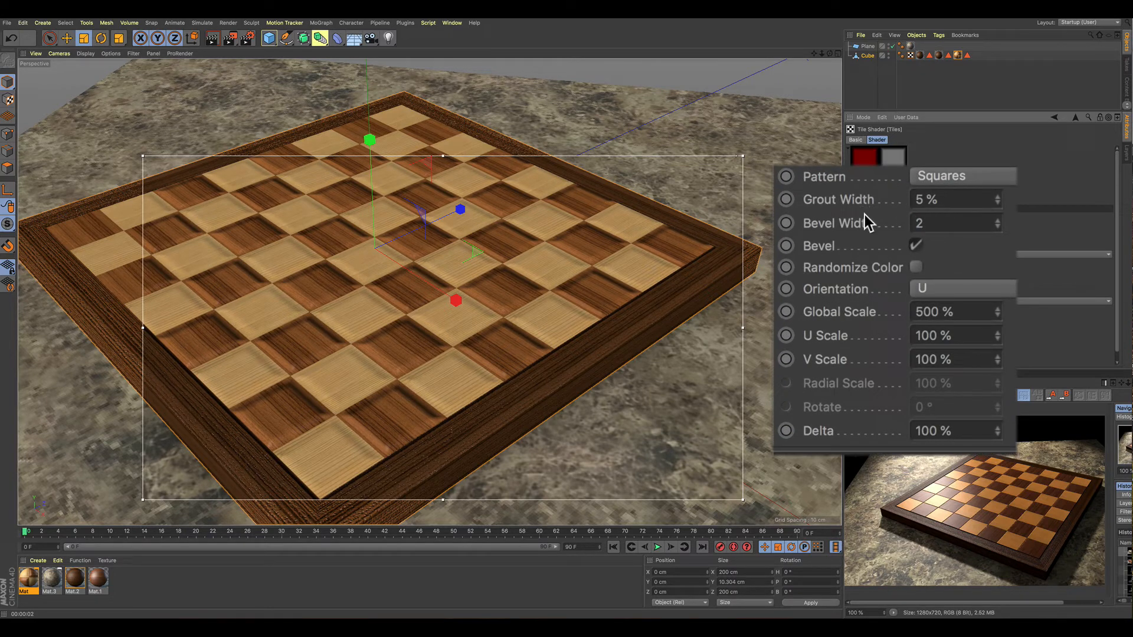
key(Return)
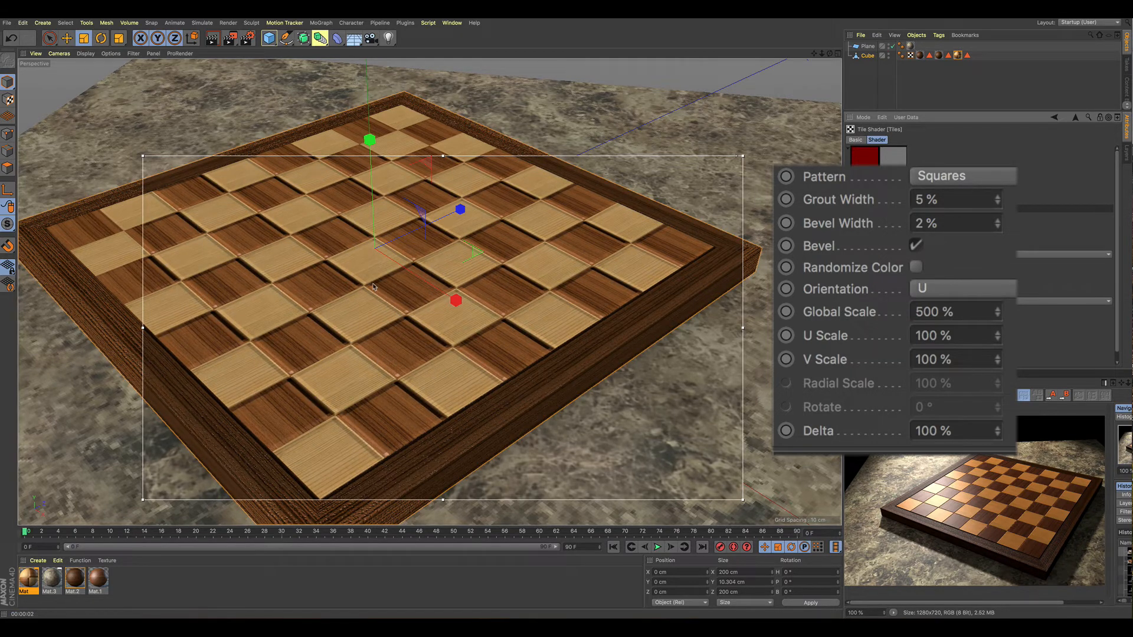
scroll(380, 379, up, 4)
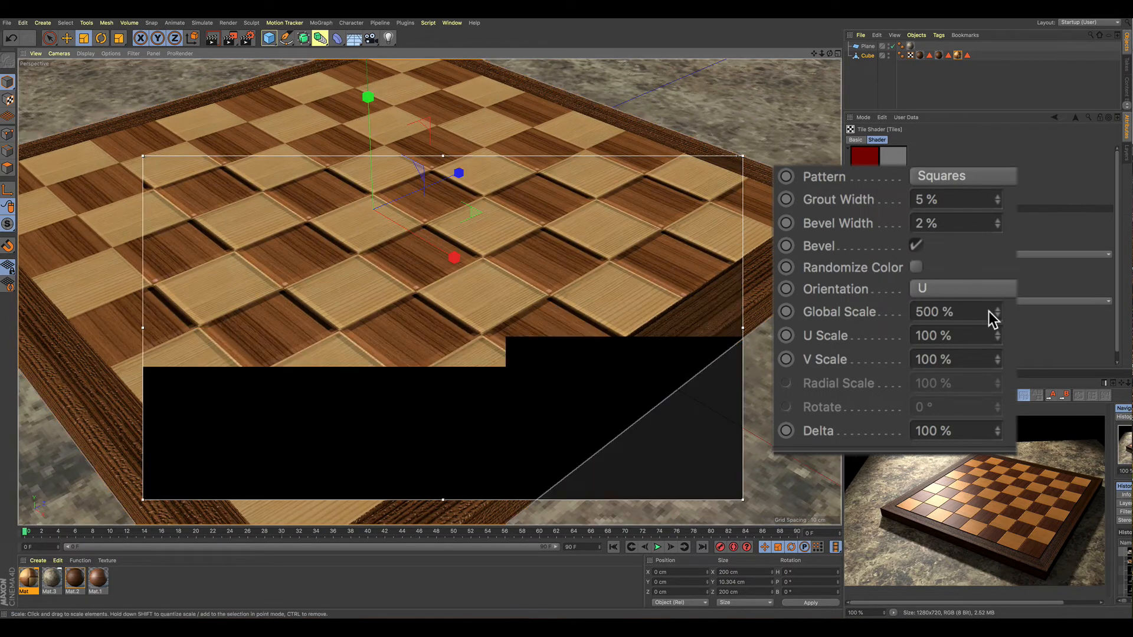
click(944, 223)
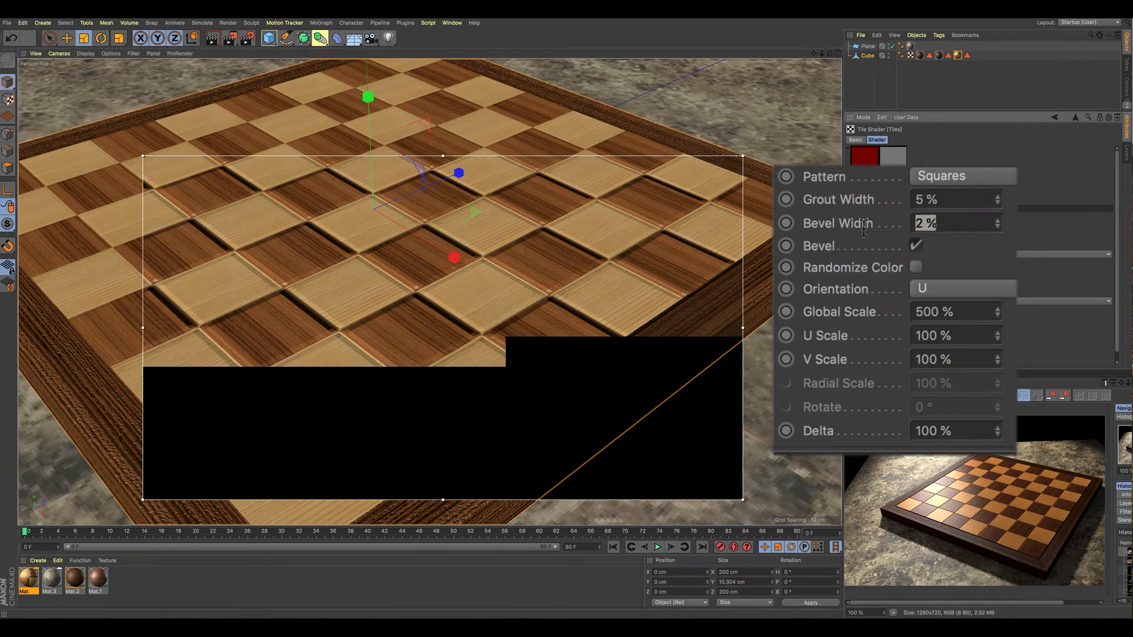
text(1)
key(Return)
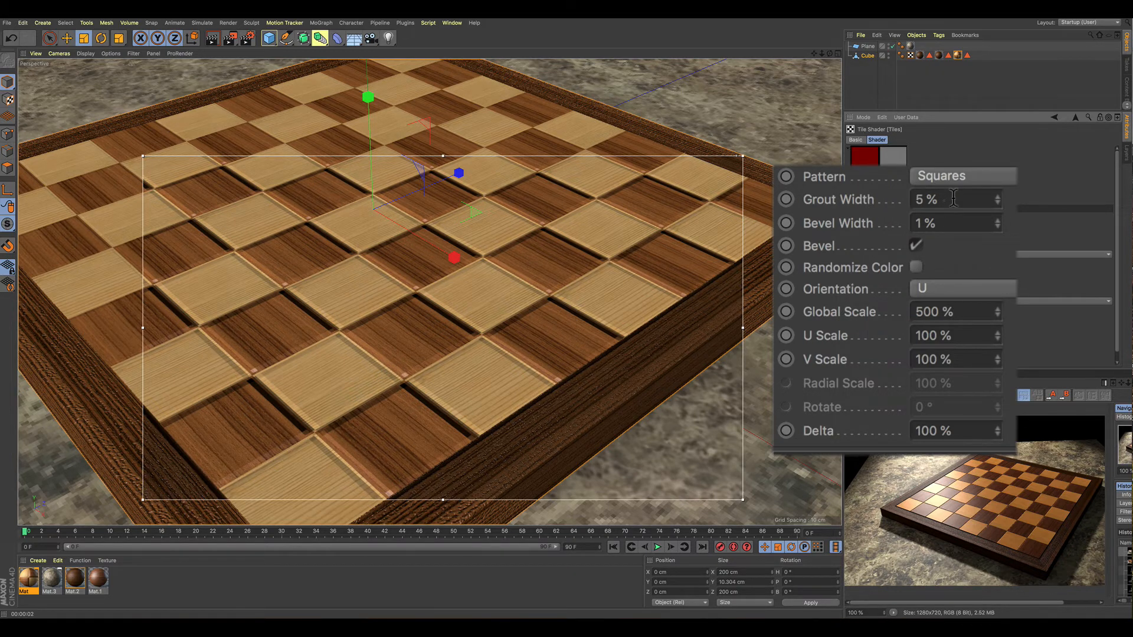
Step: Set the Tiles shader's Grout Width to 2 % to narrow the grooves between squares
drag(946, 199, 887, 198)
text(2)
key(Return)
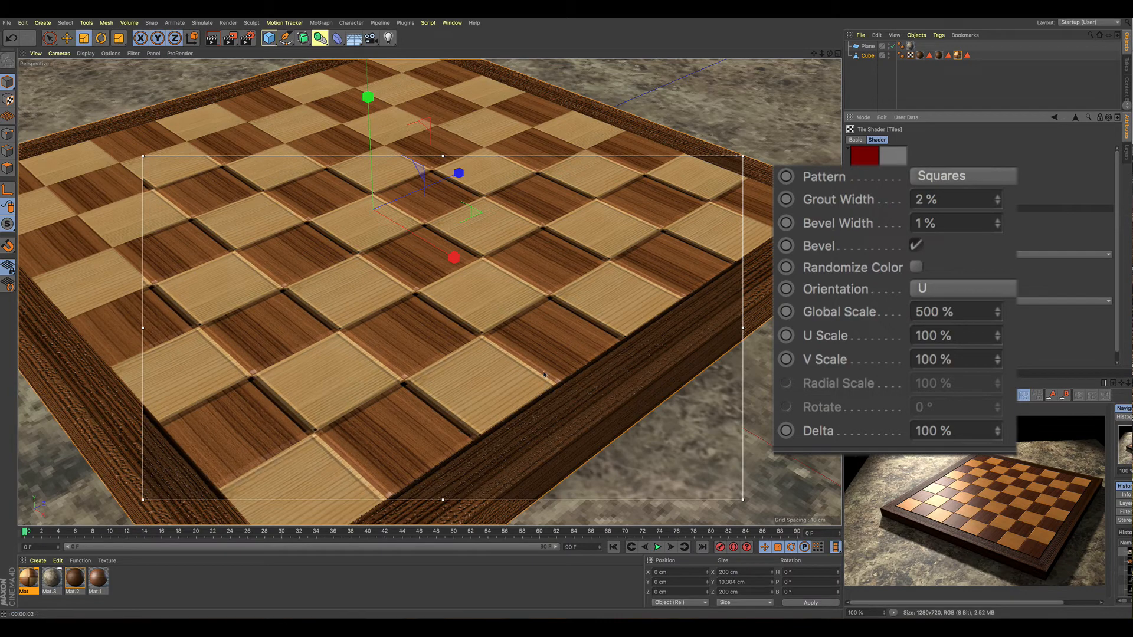
Step: Reduce the Tiles shader's Delta, trying 5 % and settling on 10 %
alt+drag(380, 374, 359, 386)
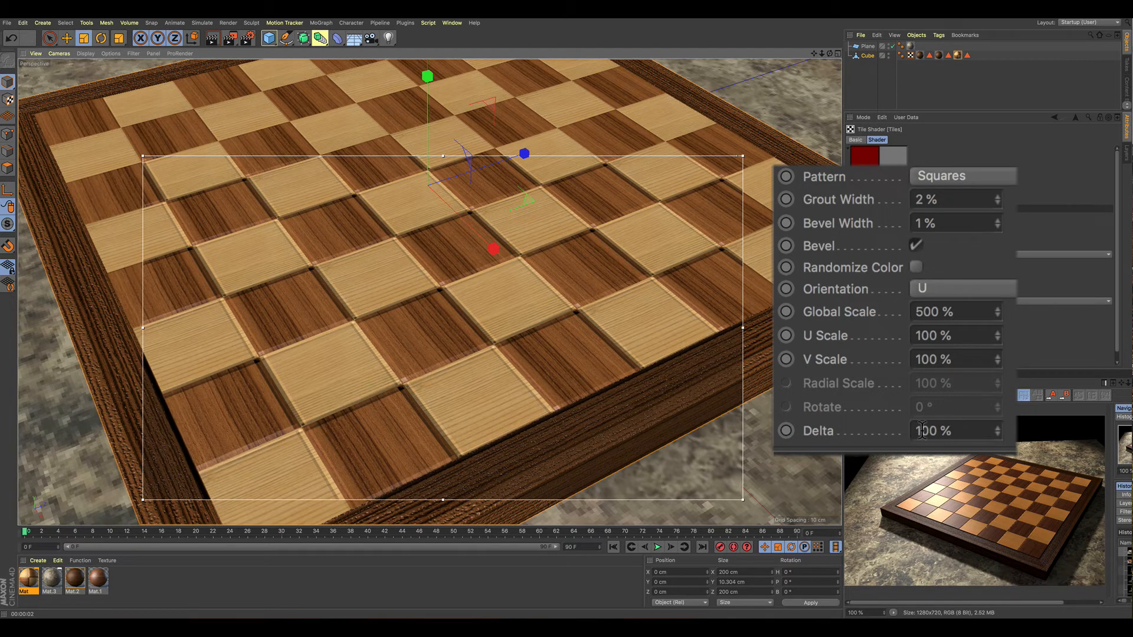
click(957, 430)
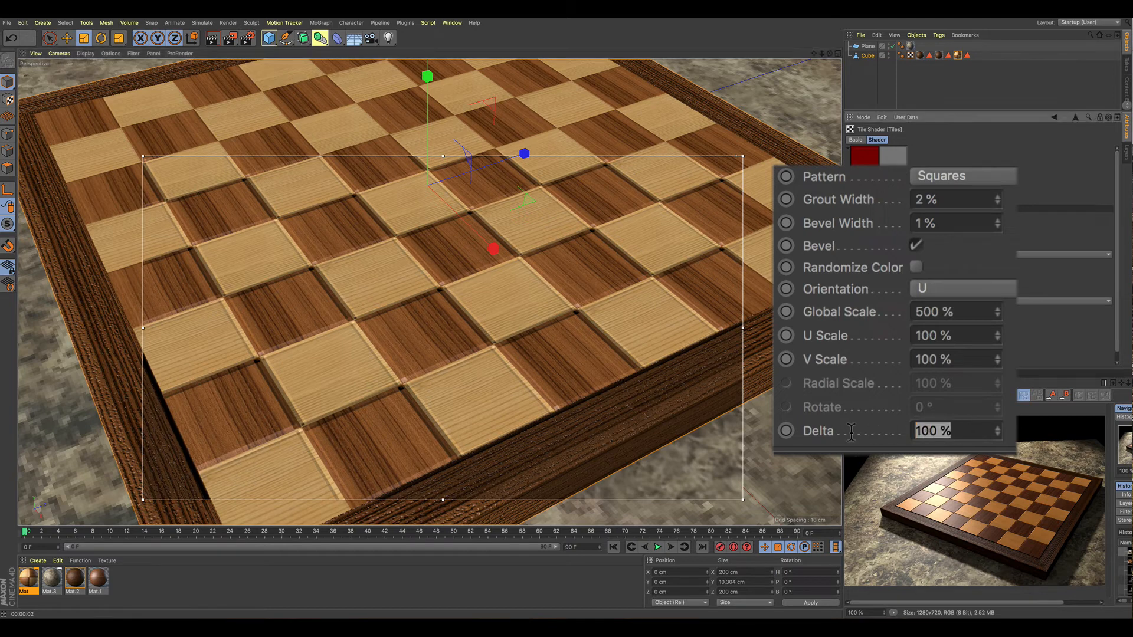
text(5)
key(Return)
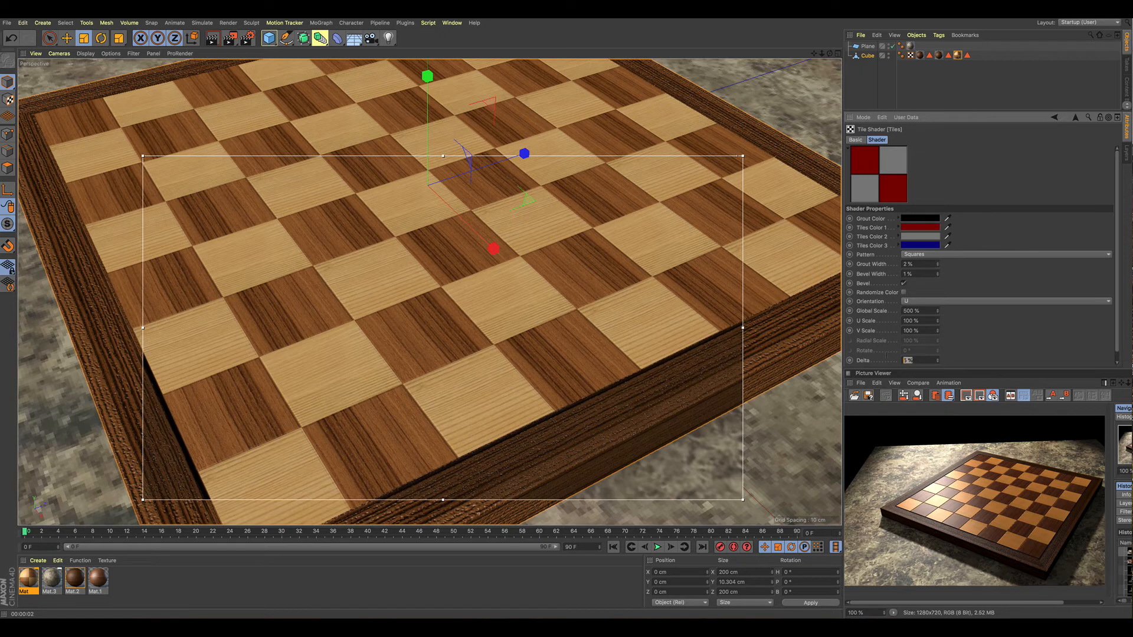
text(10)
key(Return)
Step: Add a light and move it beyond the board's edge to about Y 106 cm and Z -120 cm
scroll(433, 402, down, 10)
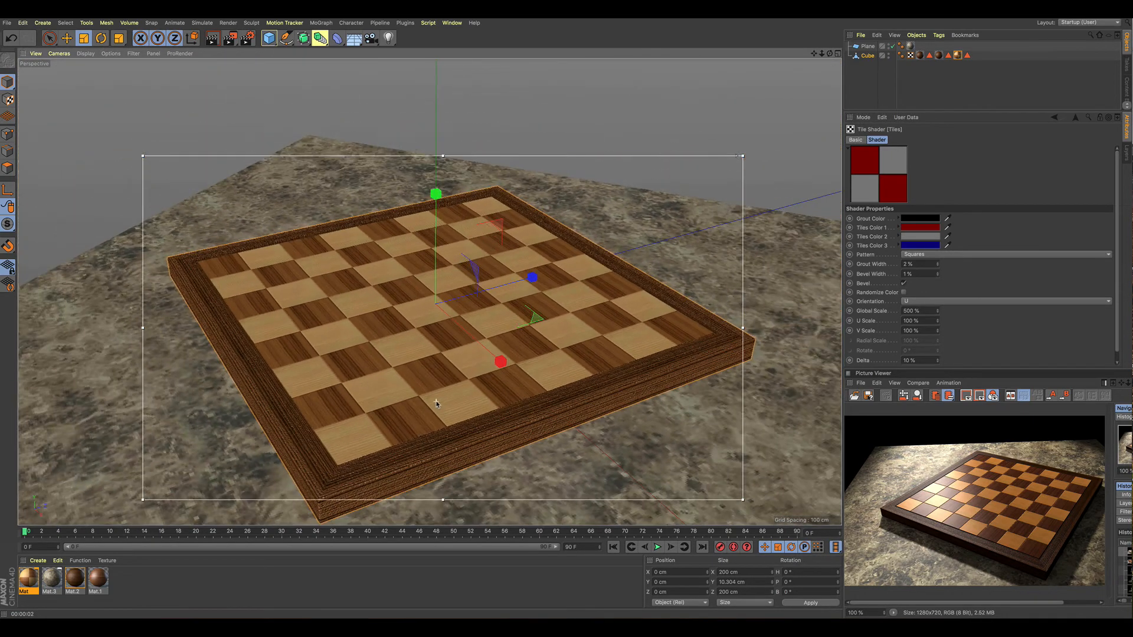
key(ctrl+r)
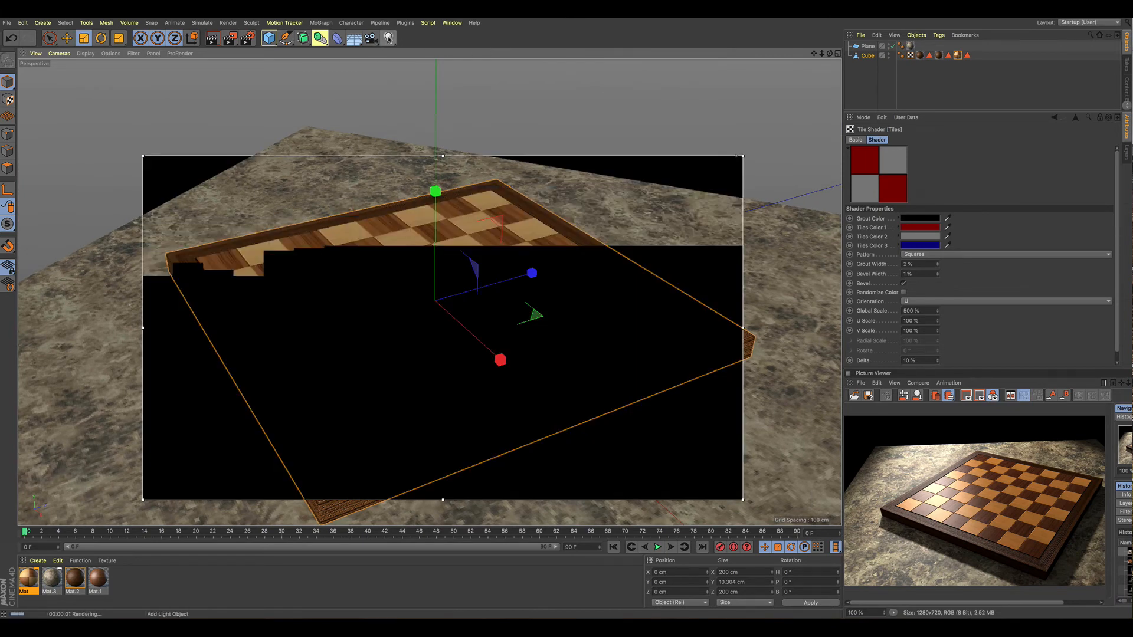
click(388, 38)
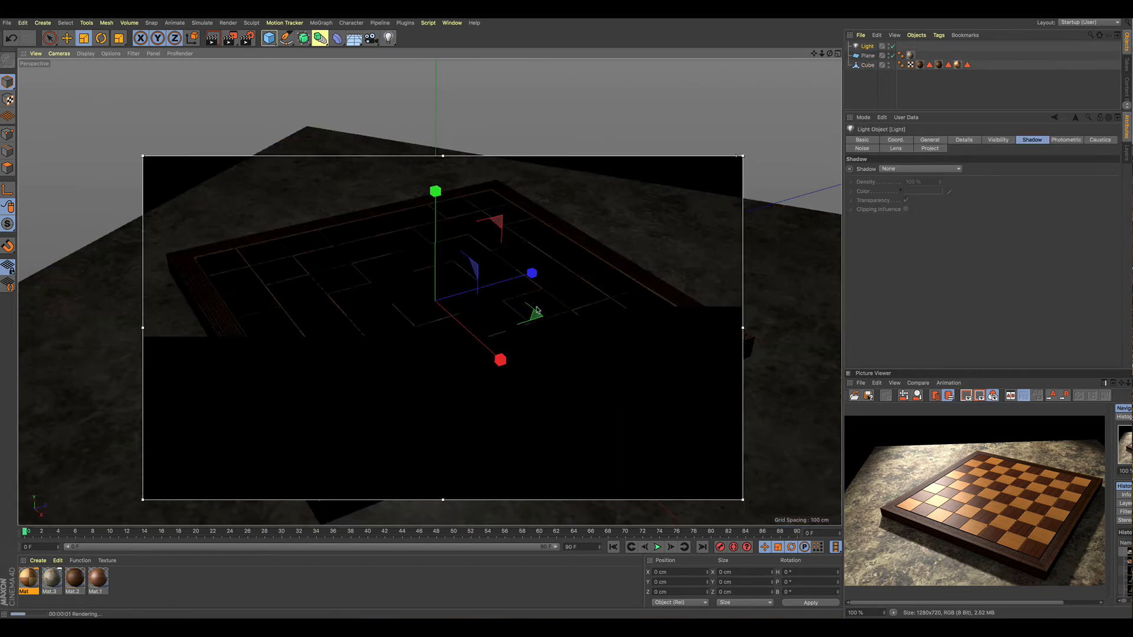
key(e)
drag(530, 278, 288, 341)
drag(159, 275, 122, 71)
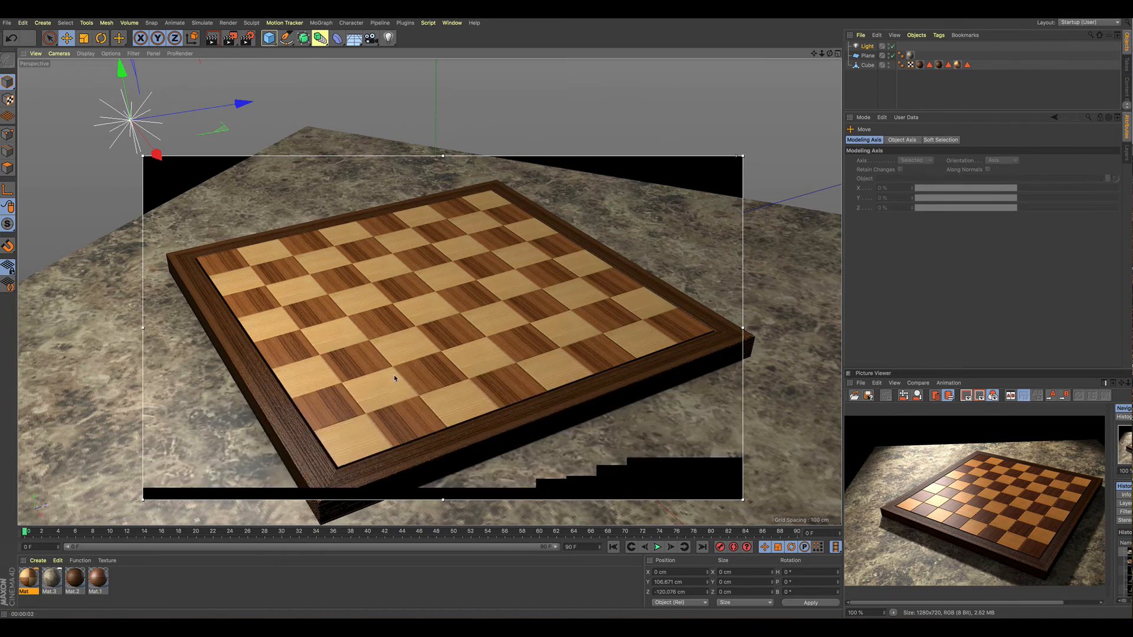
Step: Adjust the board material's bump Strength, trying a negative value and settling on 69 %
scroll(408, 366, up, 8)
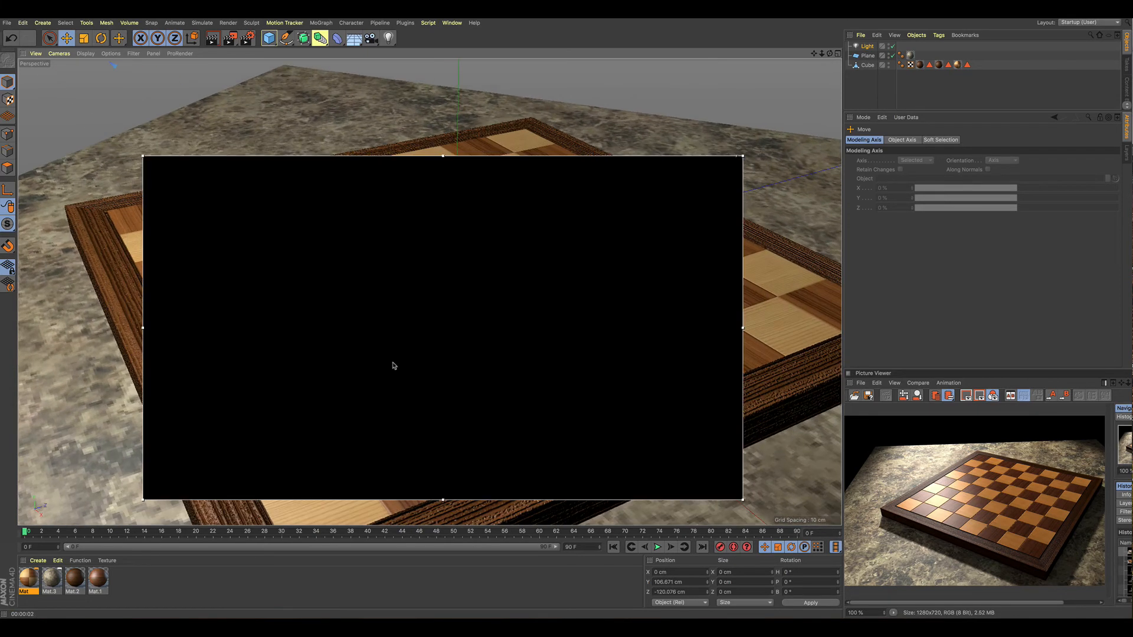
scroll(394, 366, up, 5)
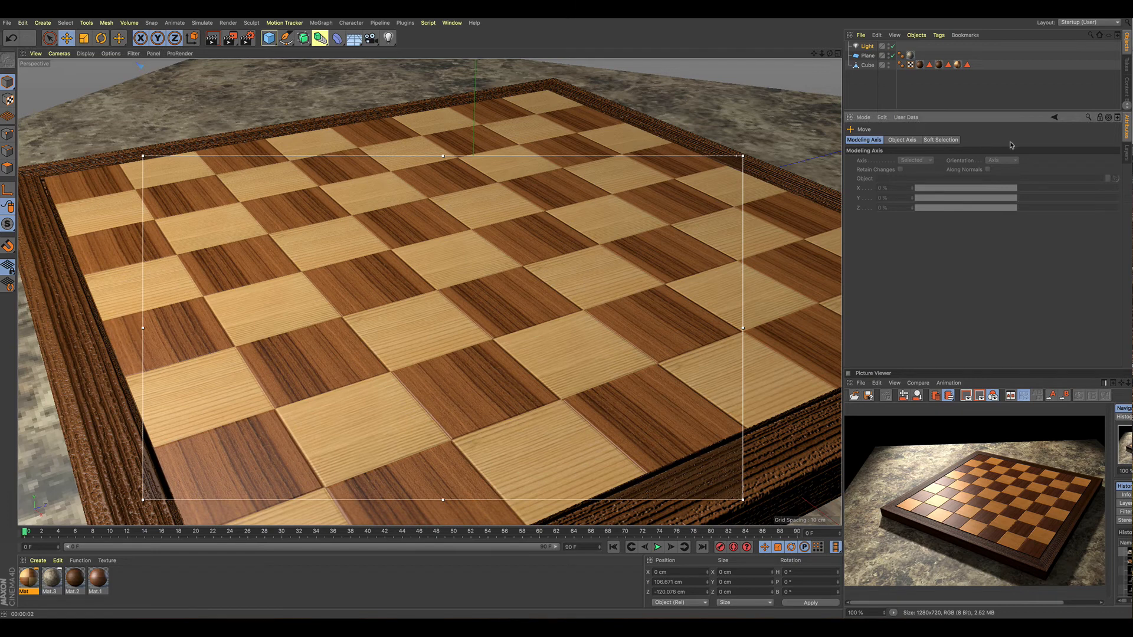
click(958, 66)
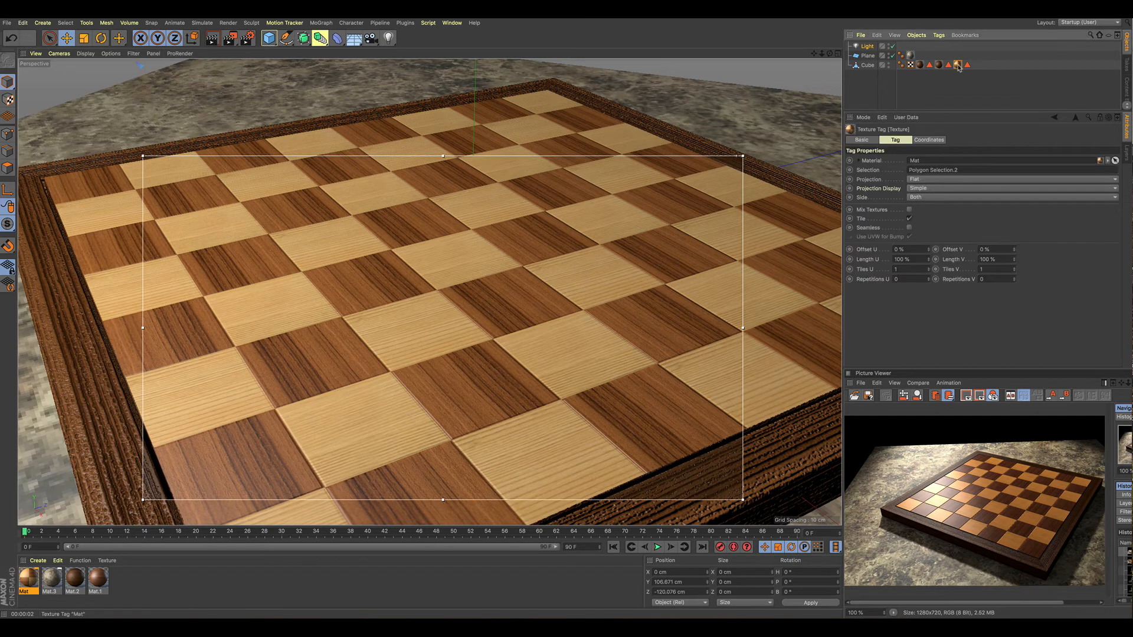
double_click(958, 66)
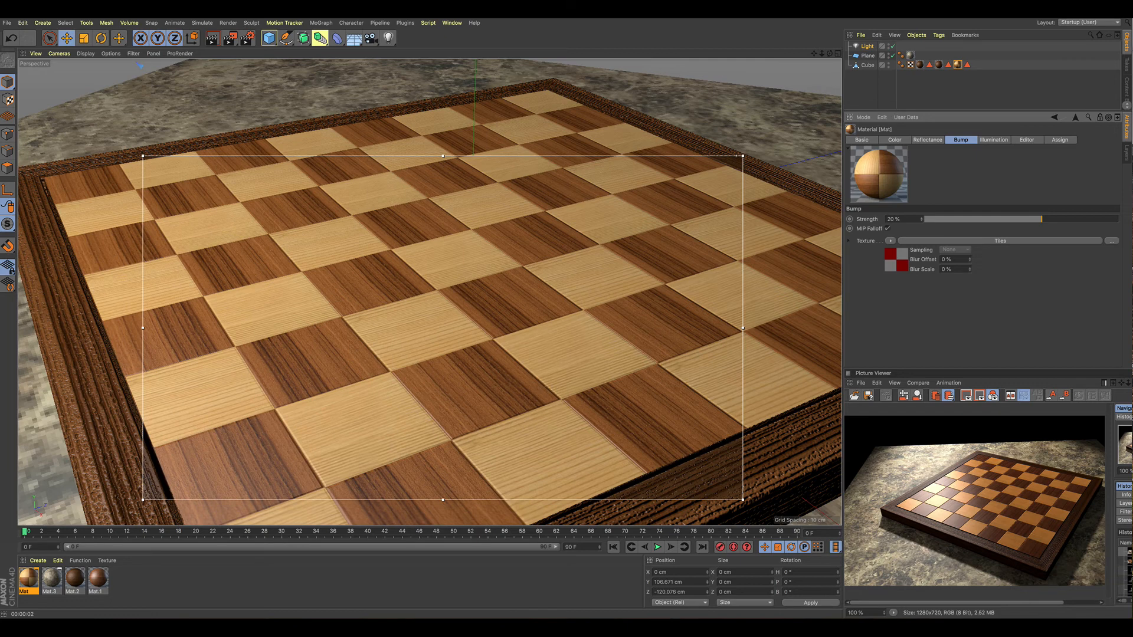
drag(1043, 224, 978, 223)
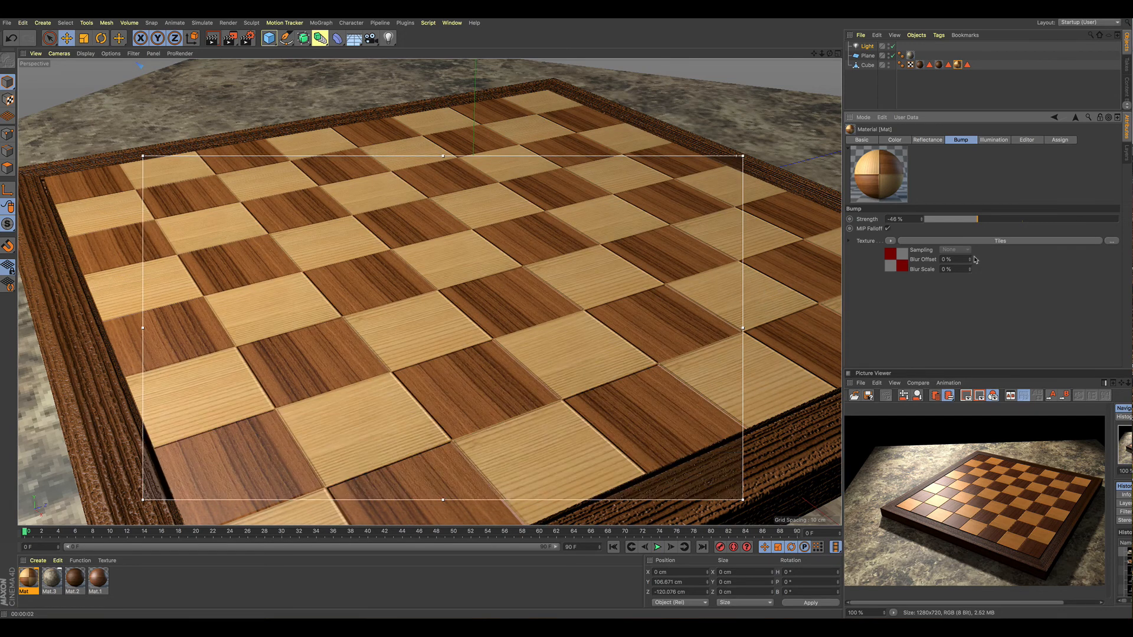
drag(977, 222, 1090, 224)
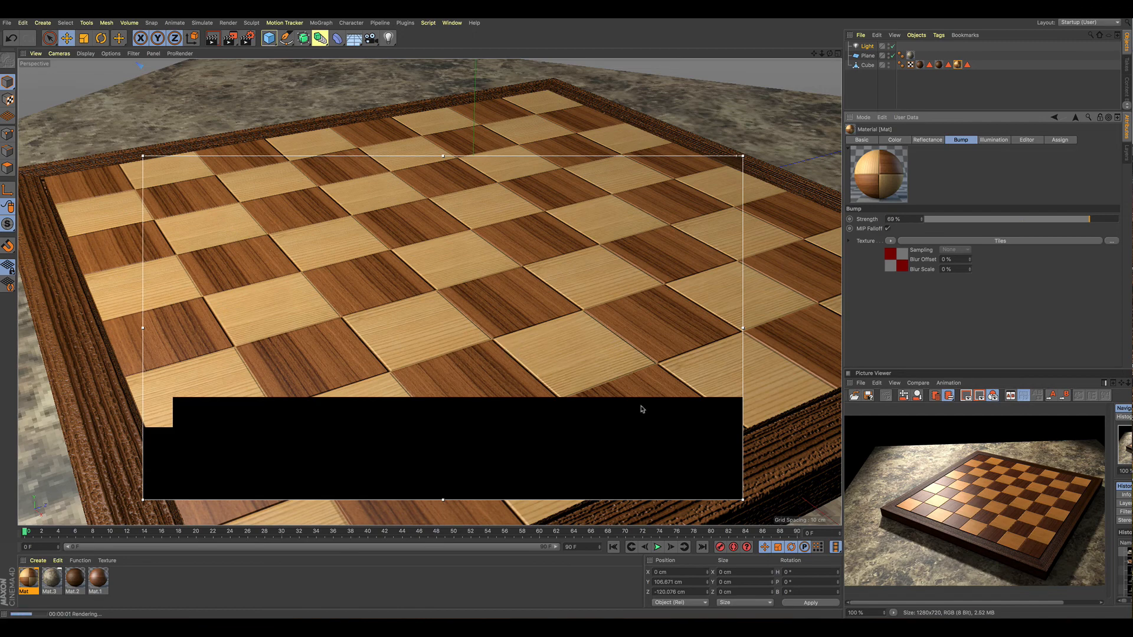
scroll(533, 367, down, 2)
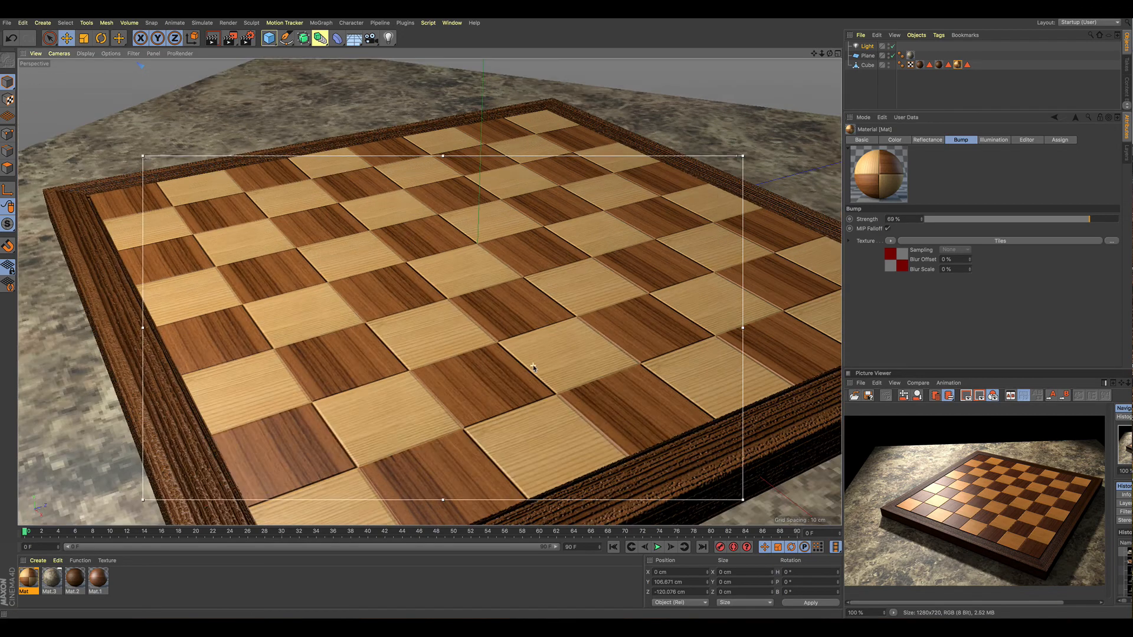
Step: Render a wider view of the chessboard to the Picture Viewer to check the grooves between squares
scroll(533, 367, down, 2)
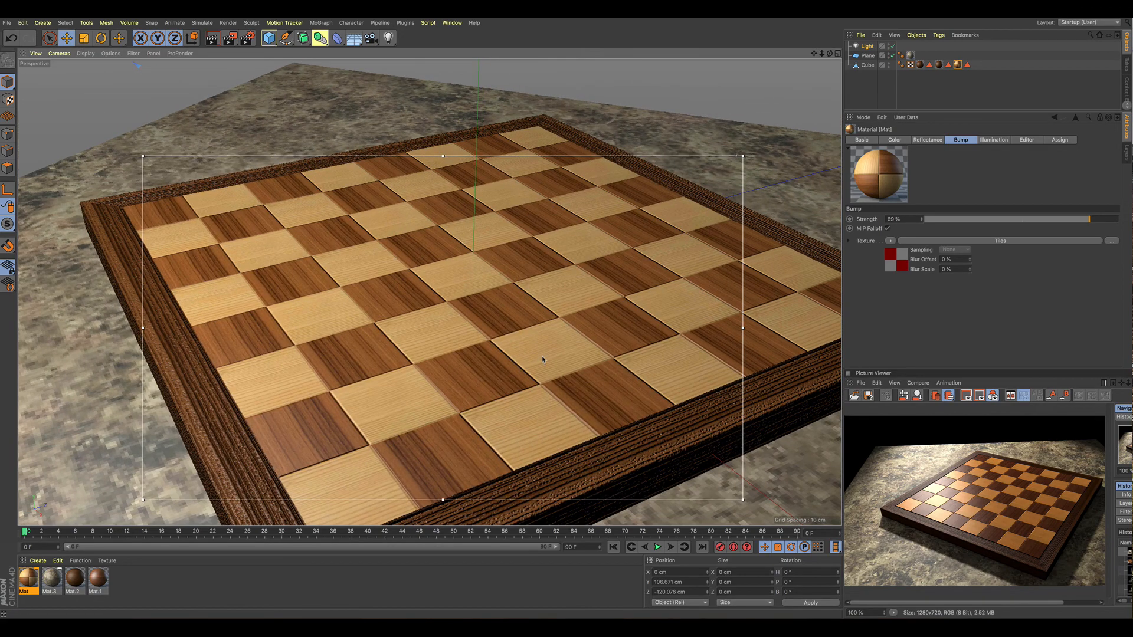
alt+drag(542, 362, 349, 89)
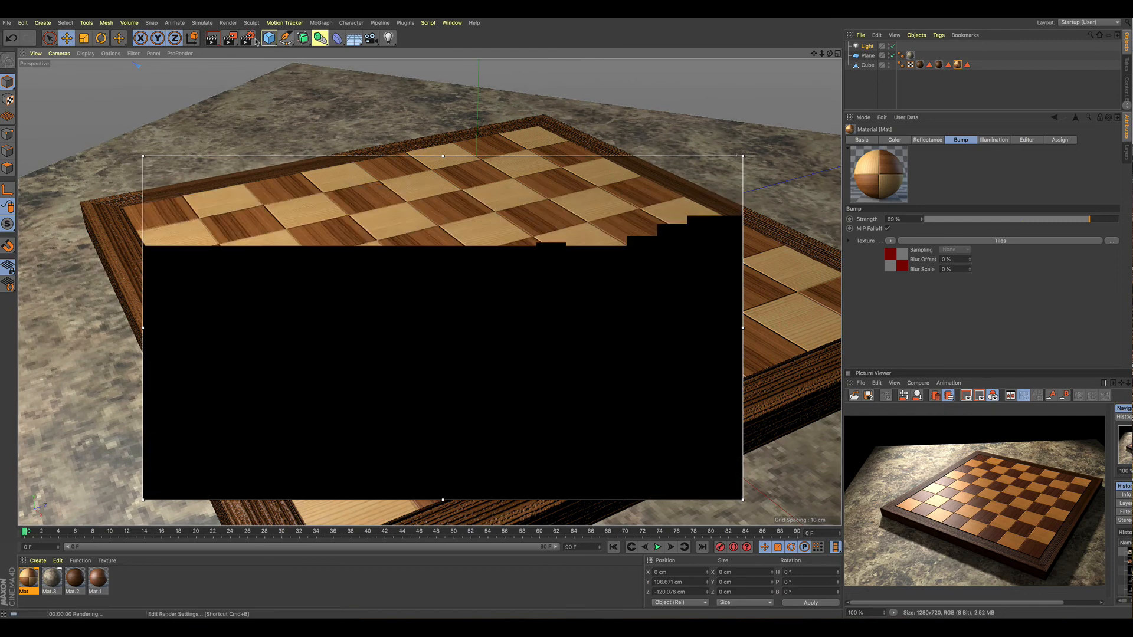
click(230, 39)
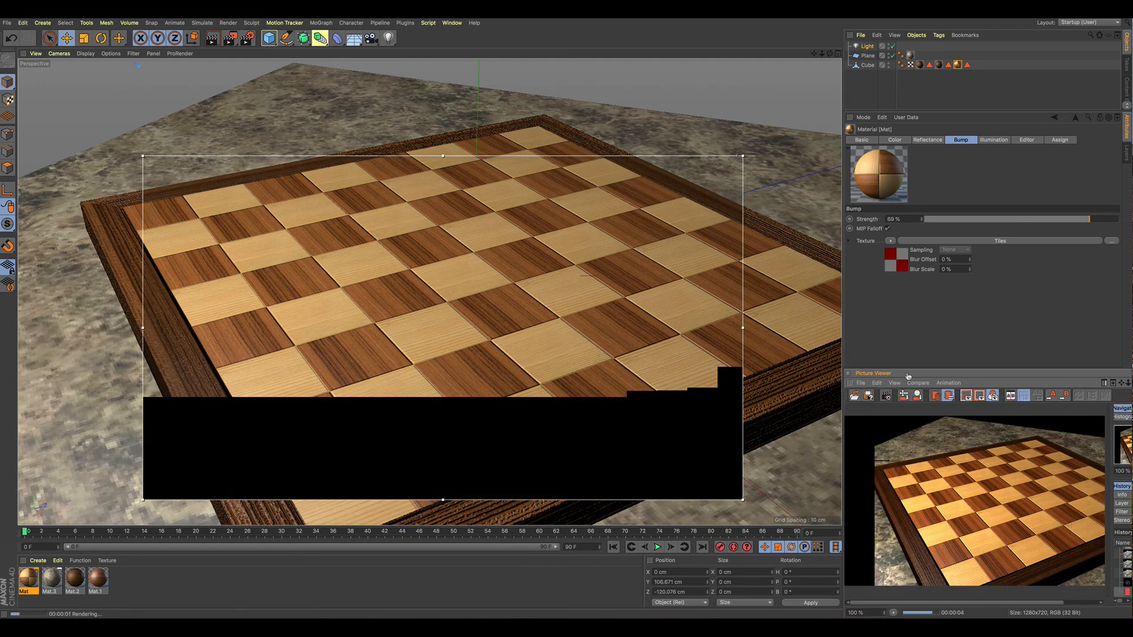
Step: Close the docked Picture Viewer, render the chessboard again in a floating Picture Viewer, and enlarge that window to show the whole render
click(848, 373)
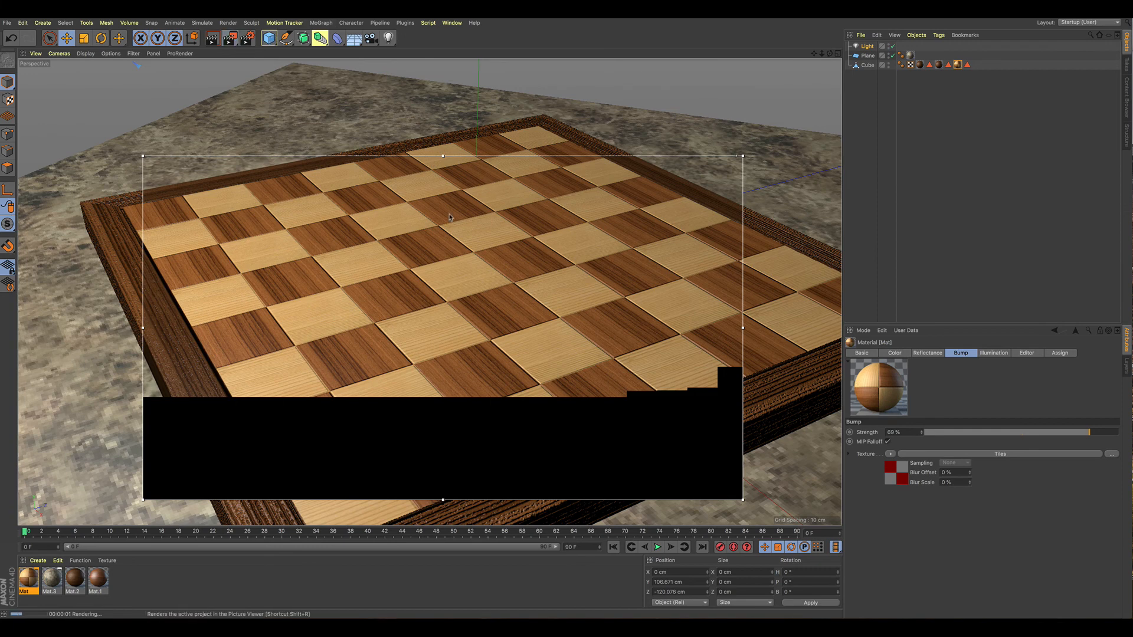
click(230, 37)
drag(356, 34, 364, 141)
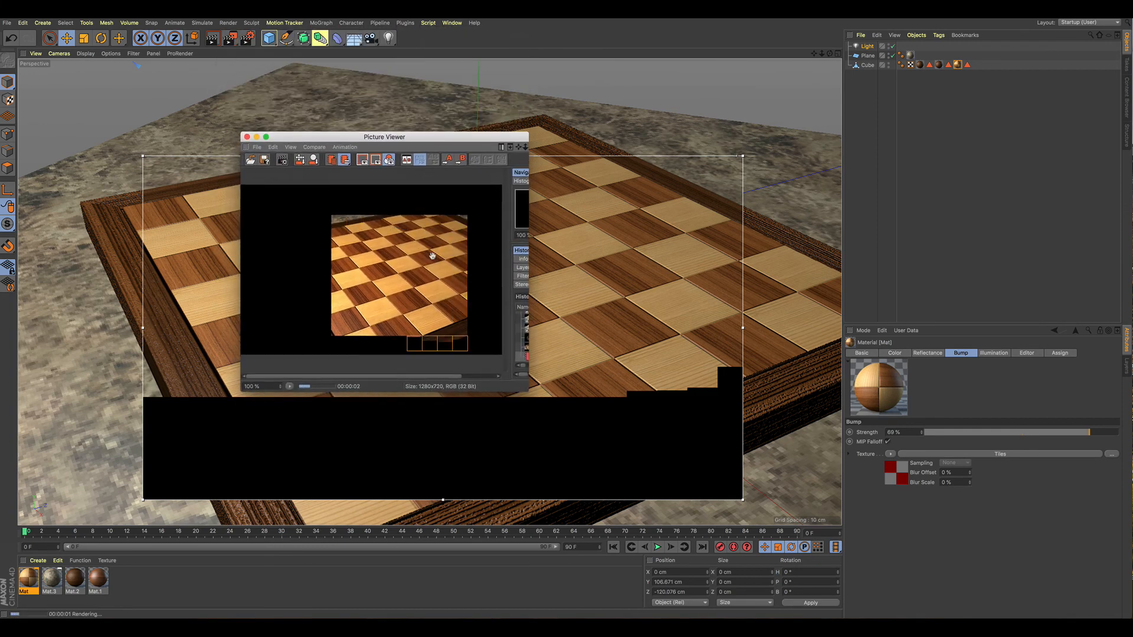
drag(523, 385, 708, 515)
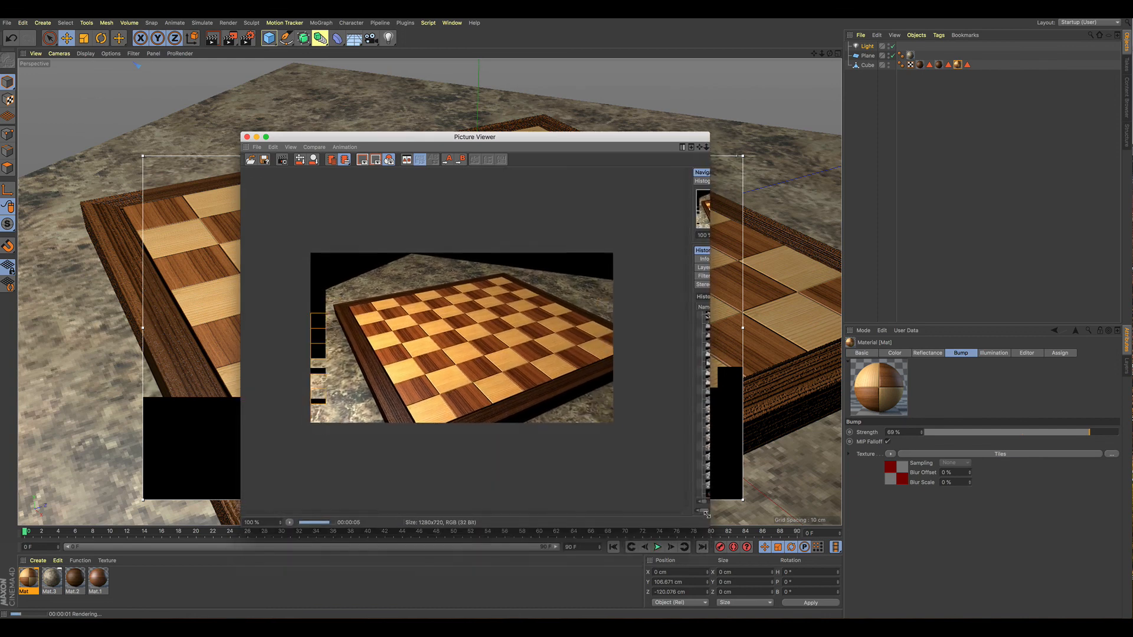